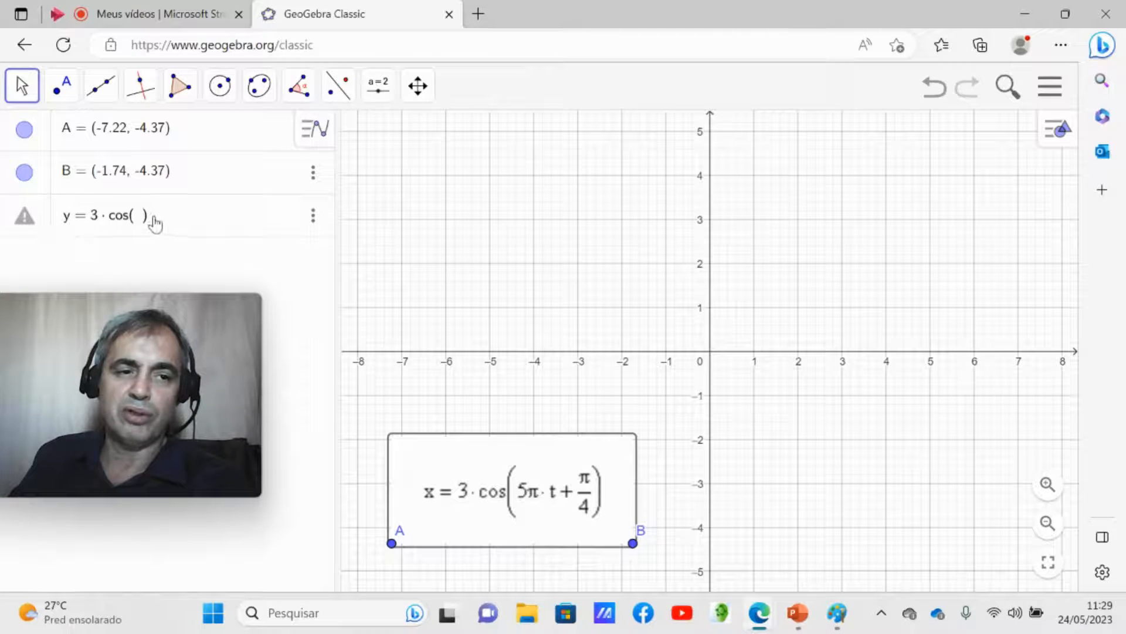
# Step: Clear the unfinished equation below point B and re-enter it as y = 3·cos( )
pyautogui.press('BackSpace')
pyautogui.press('BackSpace')
pyautogui.press('BackSpace')
pyautogui.press('BackSpace')
pyautogui.press('BackSpace')
pyautogui.press('BackSpace')
pyautogui.press('BackSpace')
pyautogui.press('BackSpace')
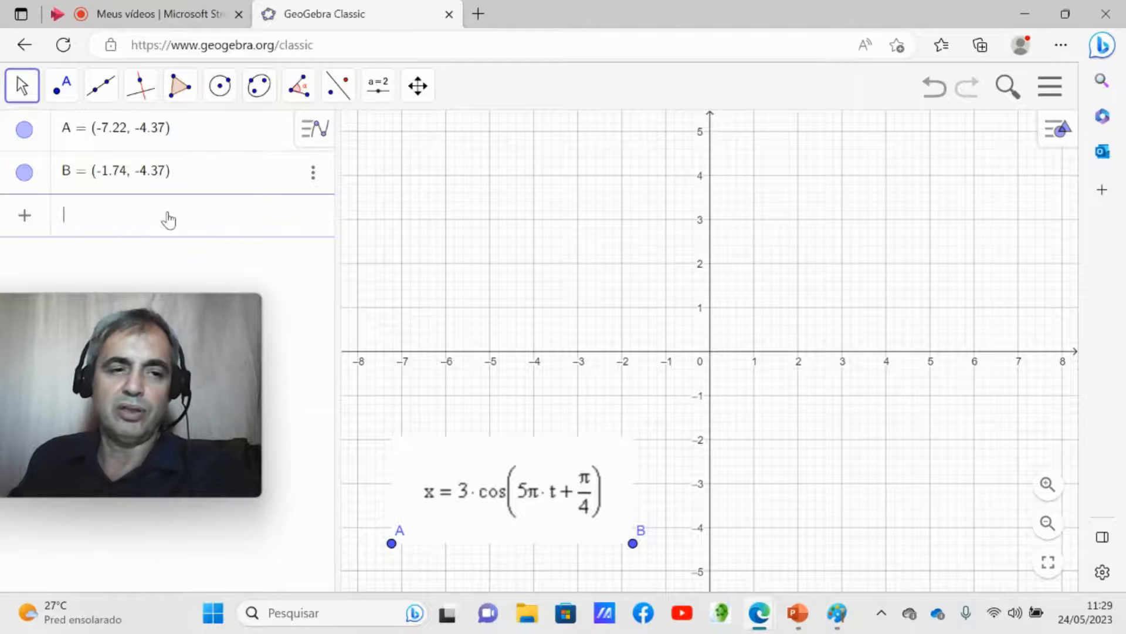
pyautogui.write('y')
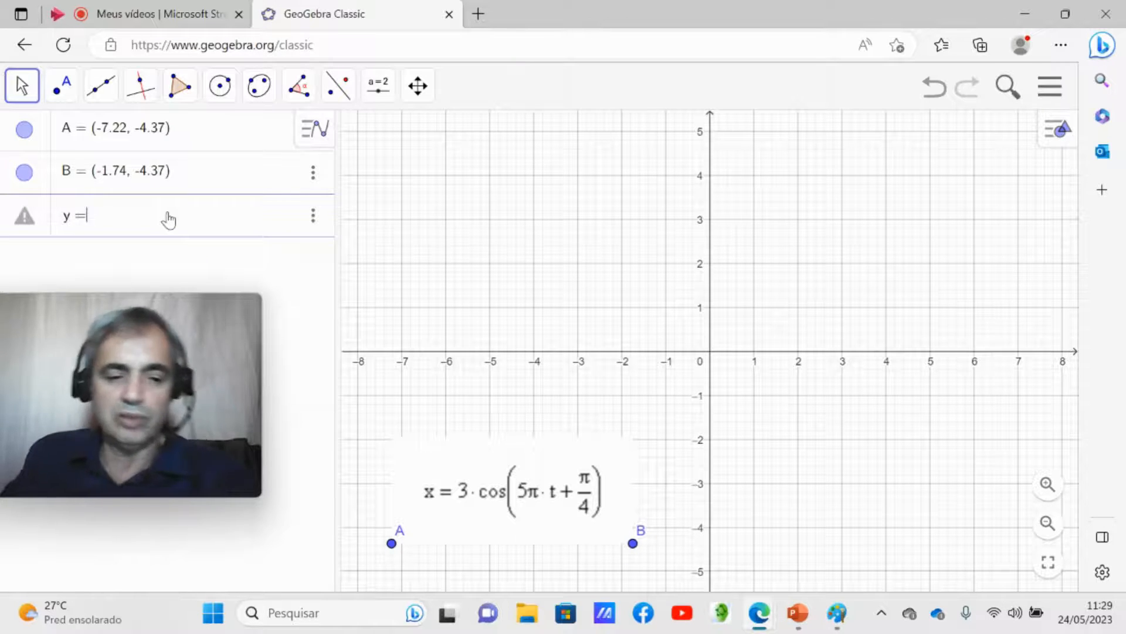
pyautogui.write('=3')
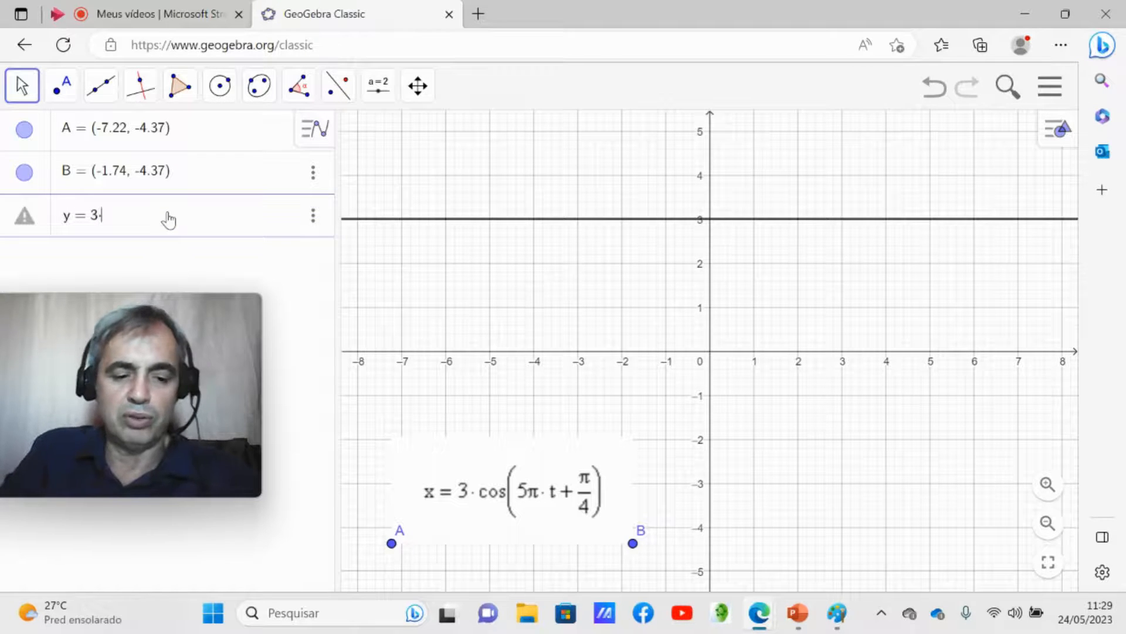
pyautogui.write('*cos(')
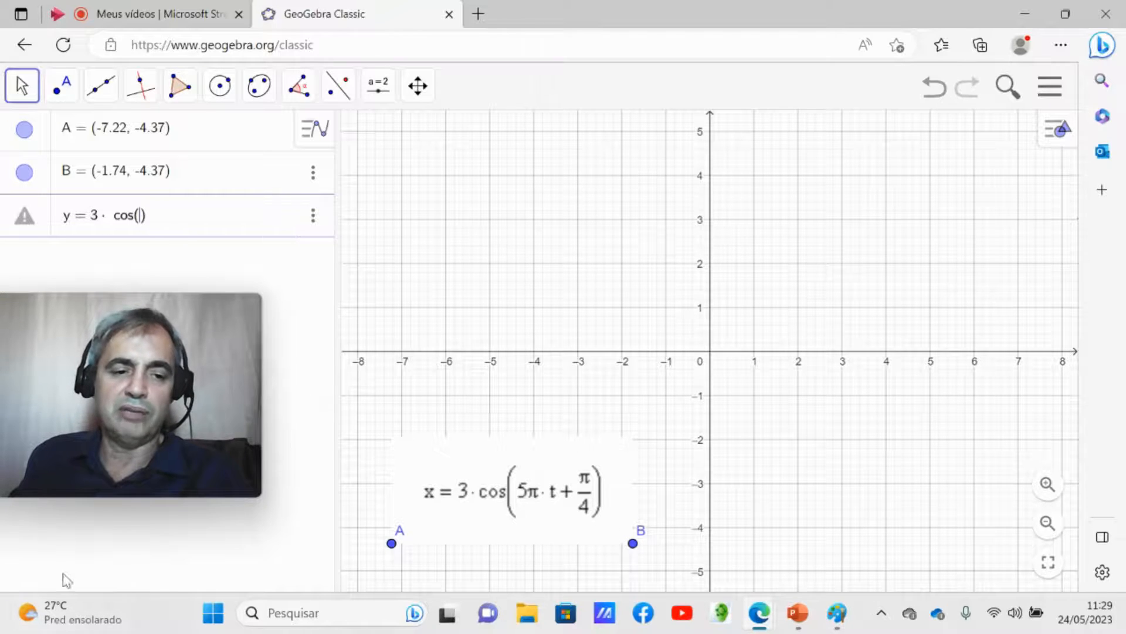
# Step: Enter 5 as the argument of the cosine in the y = 3·cos( ) equation
pyautogui.moveTo(221, 420); pyautogui.dragTo(224, 403)
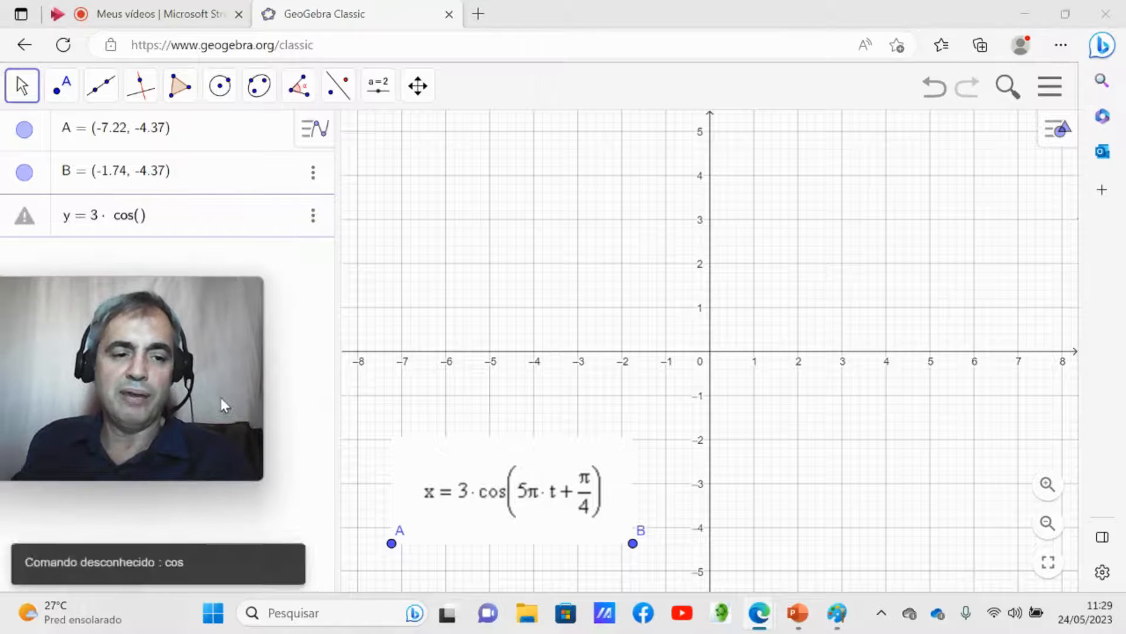
pyautogui.click(268, 512)
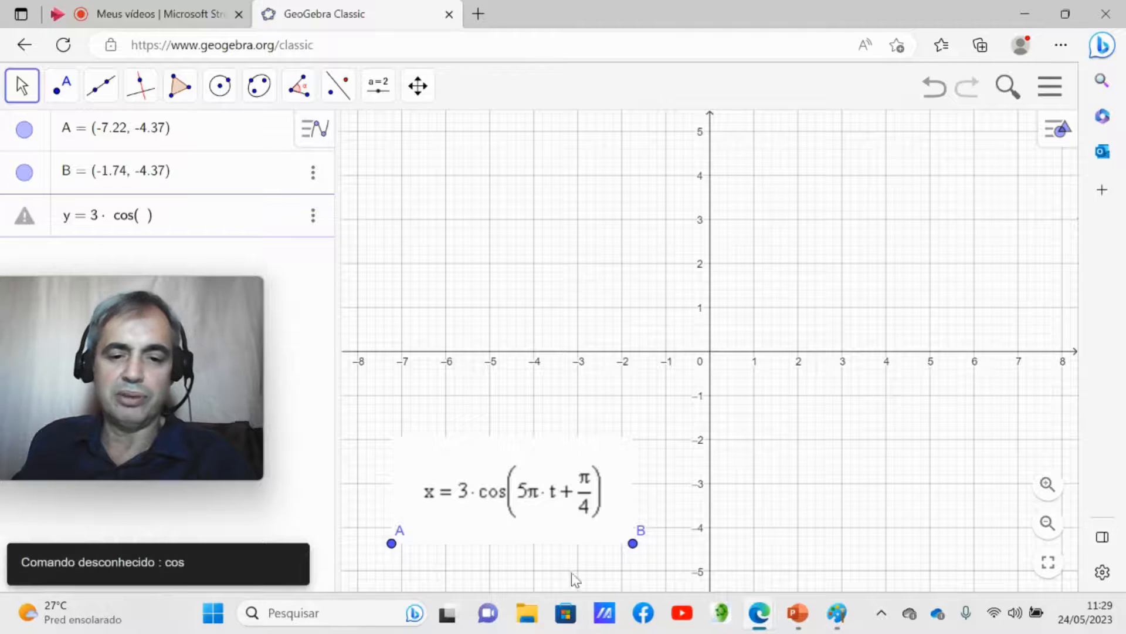
pyautogui.click(776, 535)
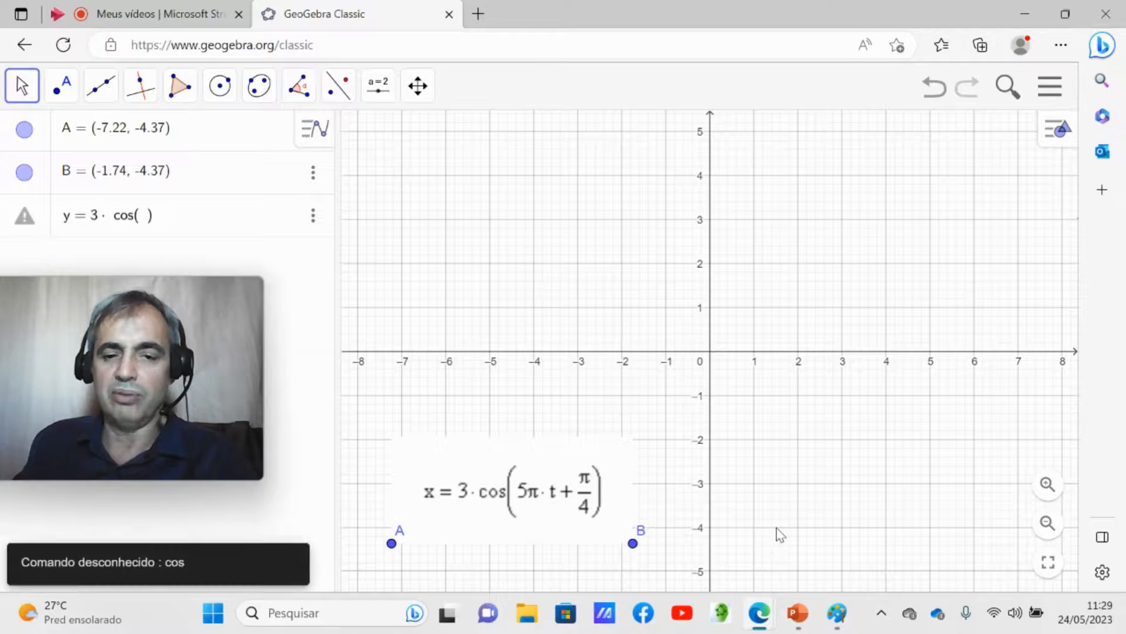
pyautogui.click(148, 216)
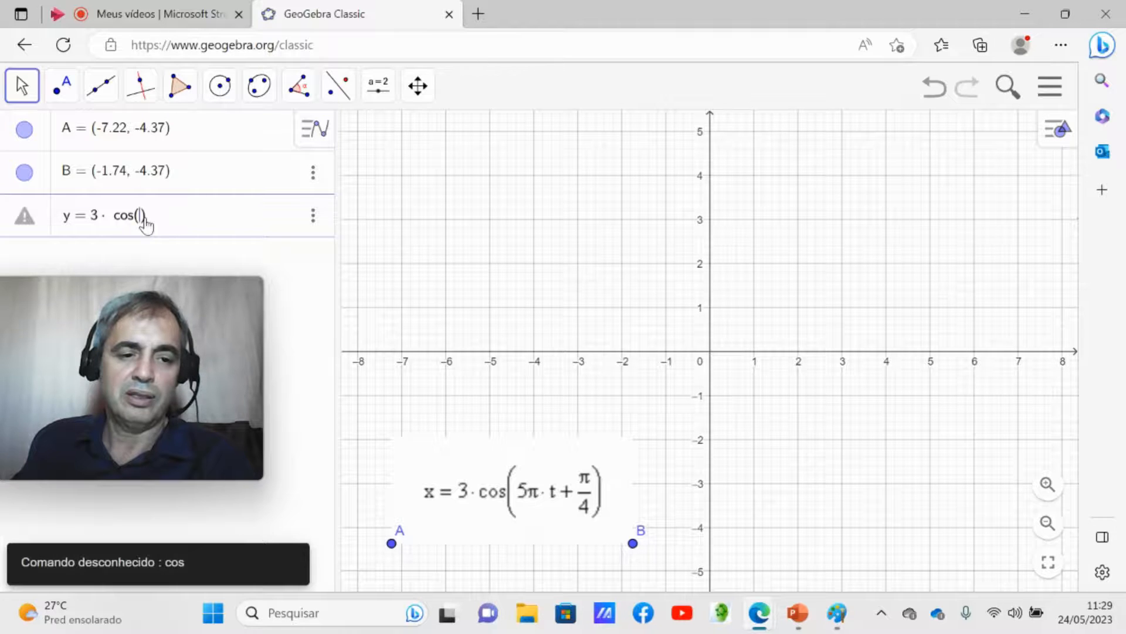
pyautogui.write('5')
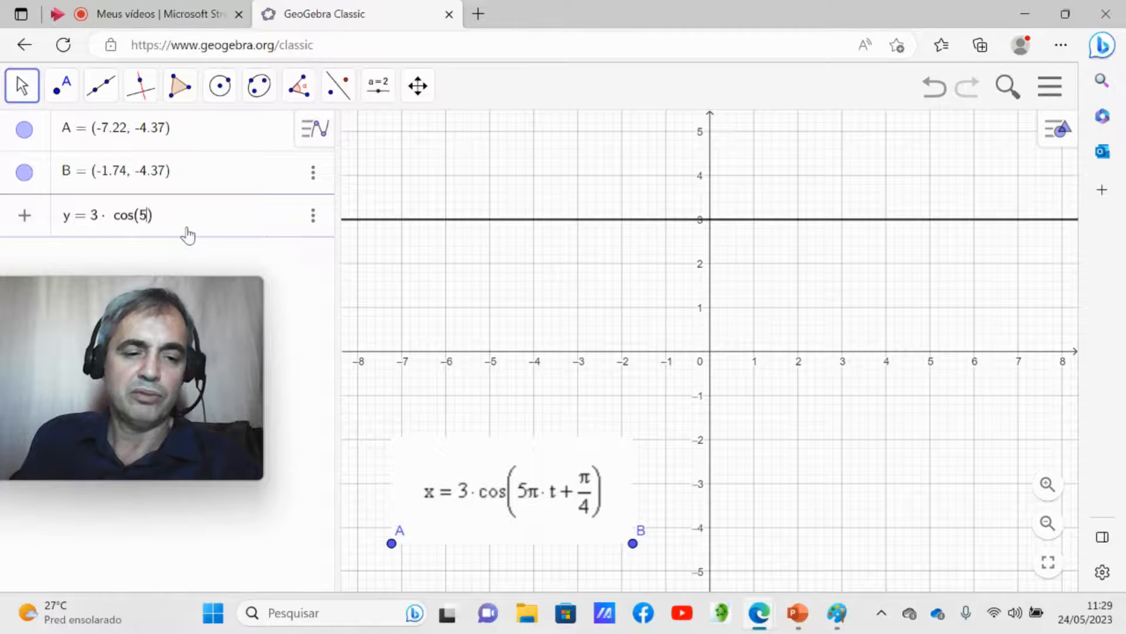
pyautogui.moveTo(145, 296); pyautogui.dragTo(192, 295)
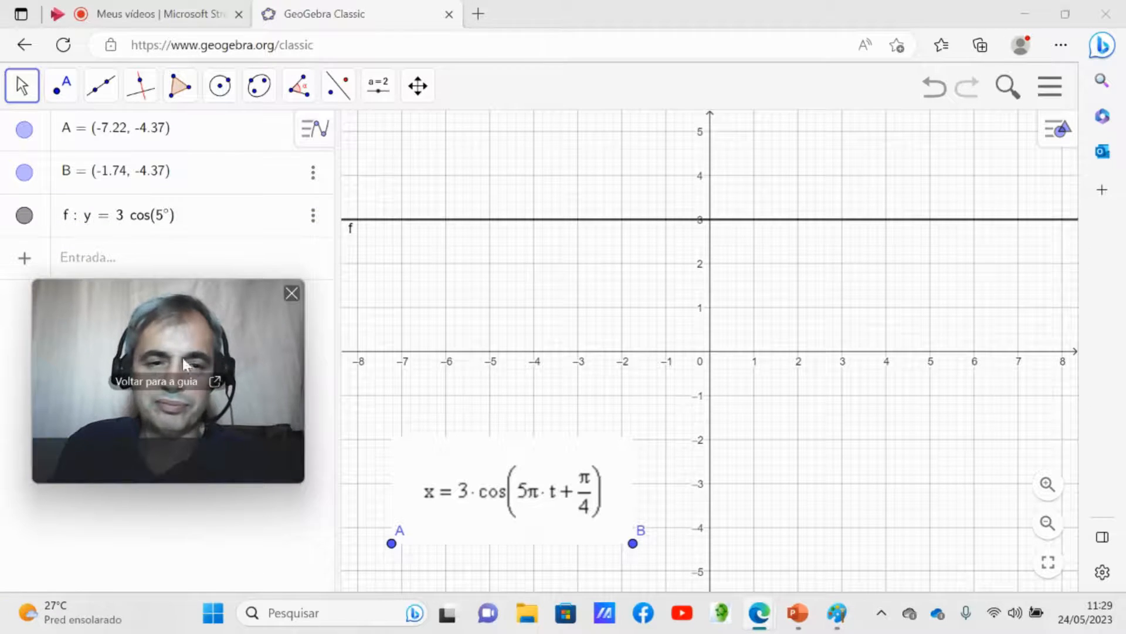
# Step: Replace the degree sign after the 5 in the cosine argument with the π symbol
pyautogui.click(170, 218)
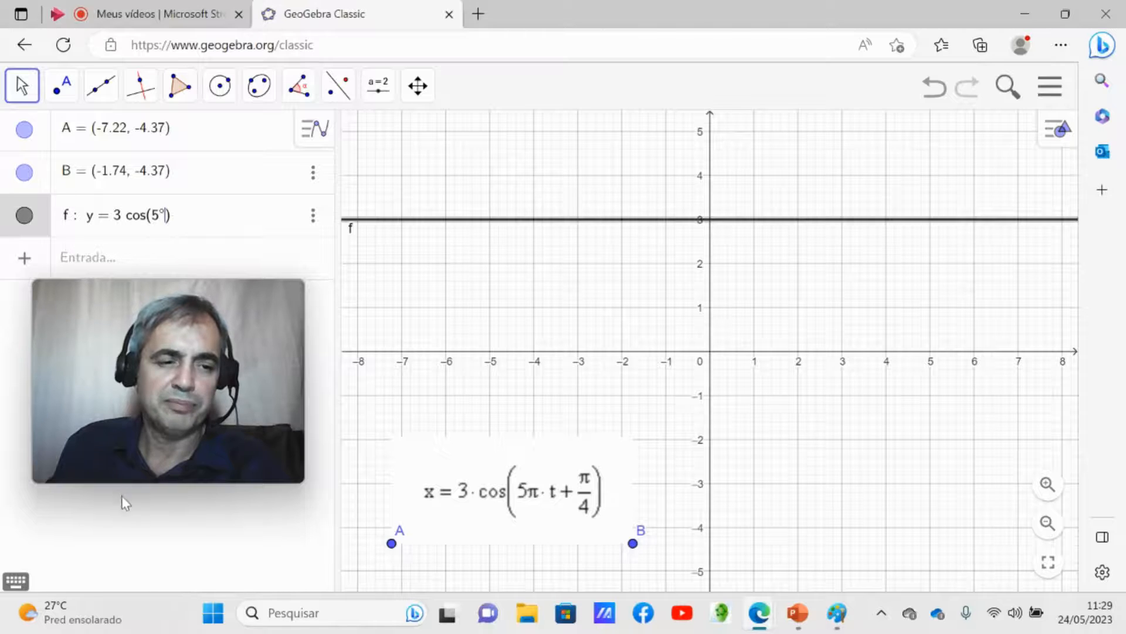
pyautogui.click(17, 581)
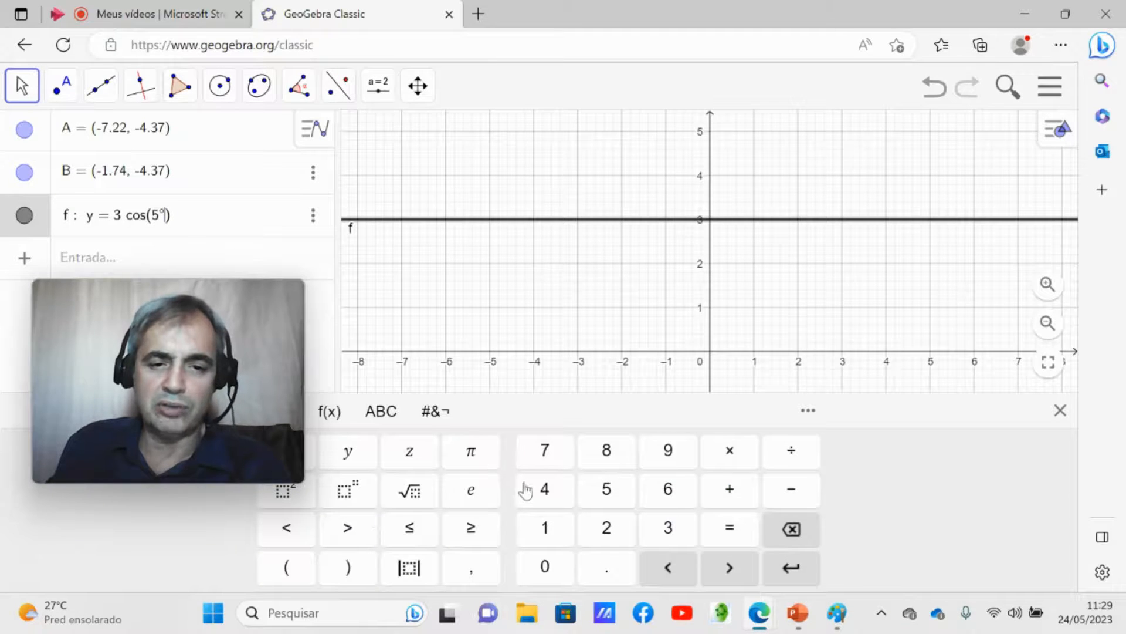
pyautogui.click(387, 415)
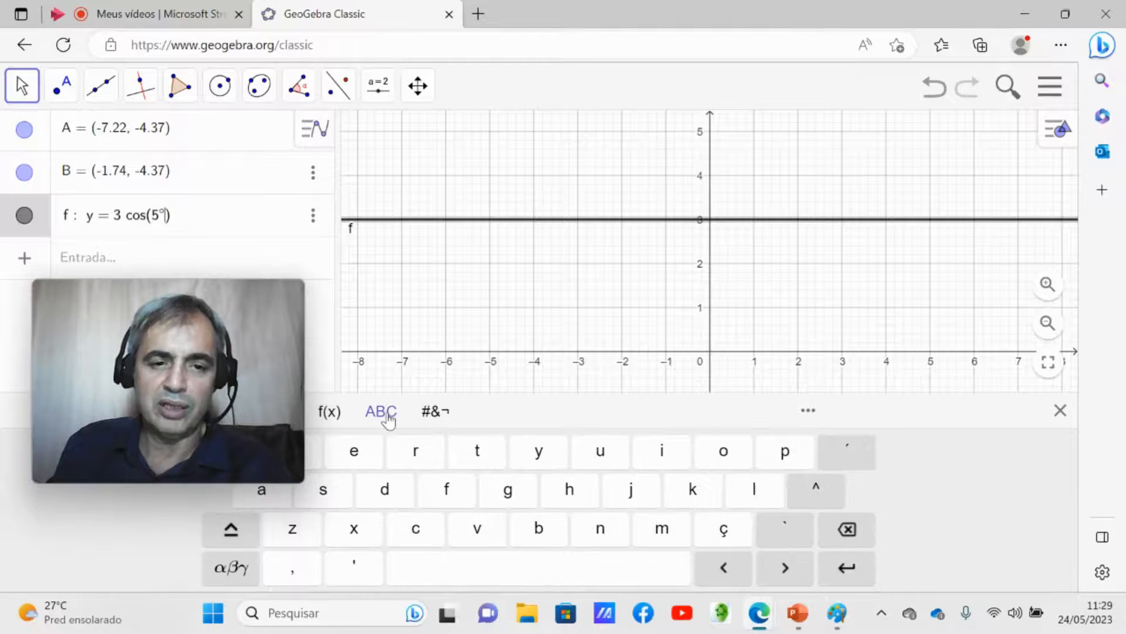
pyautogui.click(232, 567)
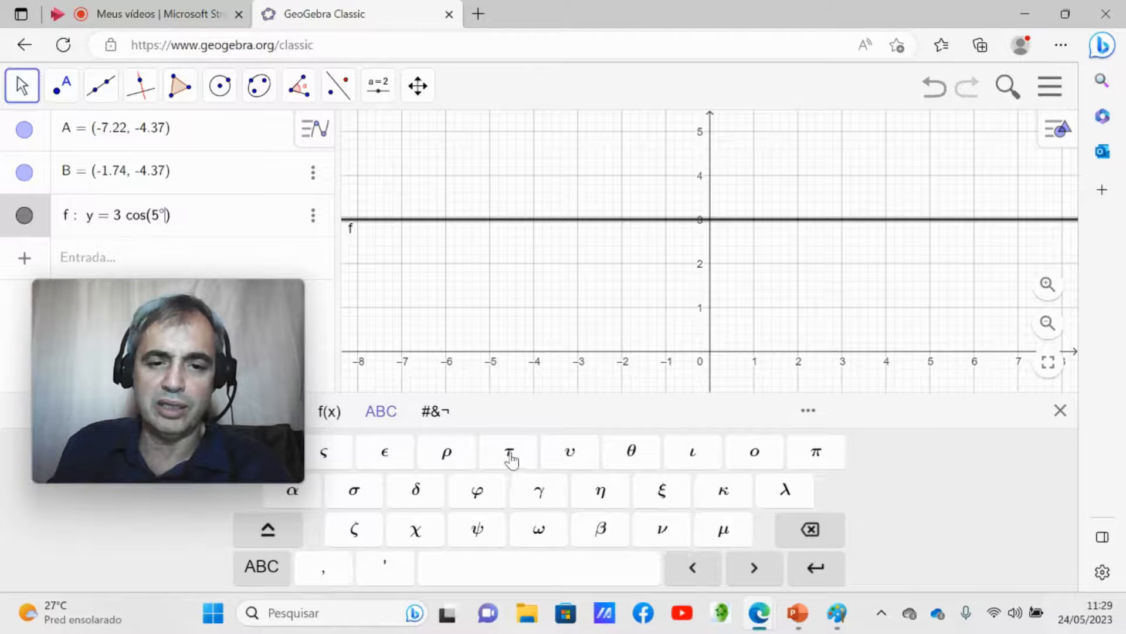
pyautogui.click(815, 452)
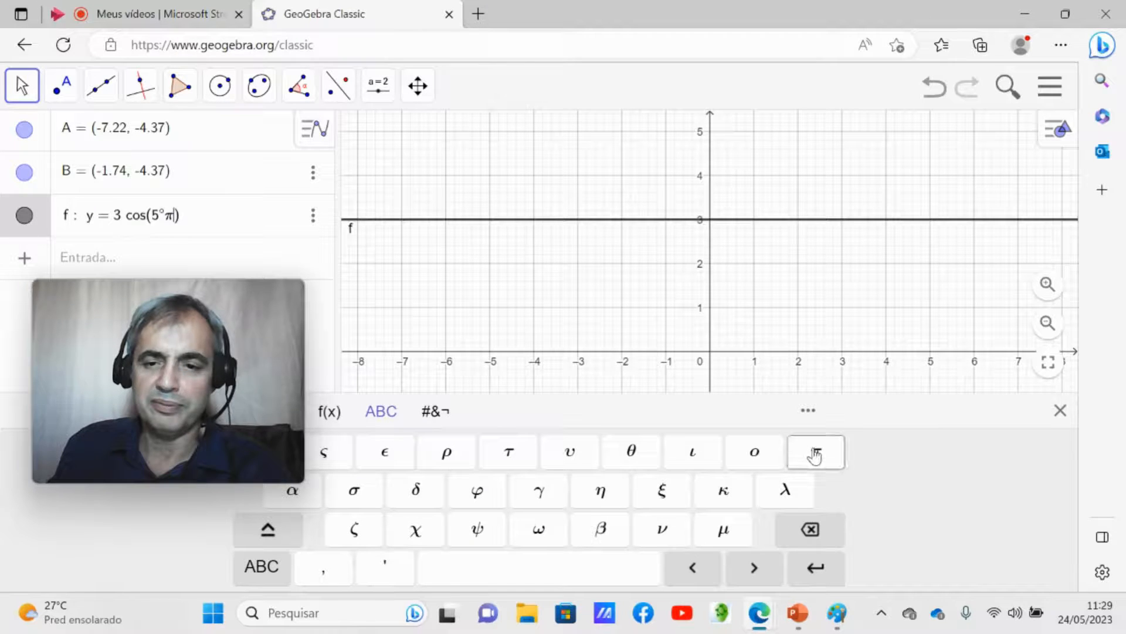
pyautogui.click(166, 217)
pyautogui.press('BackSpace')
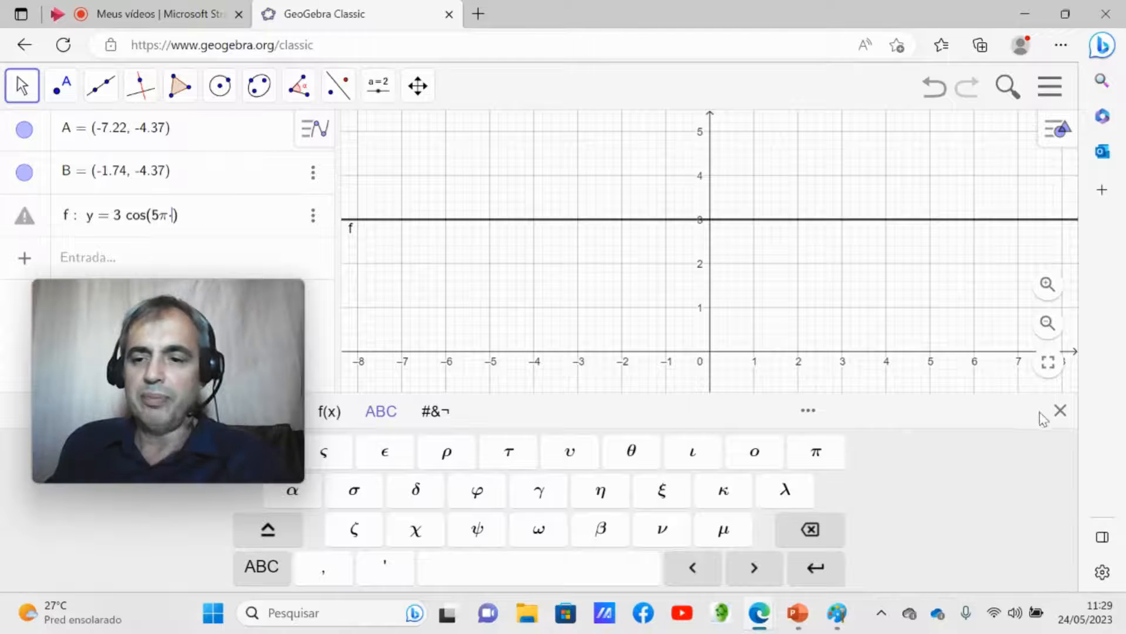
pyautogui.click(1060, 411)
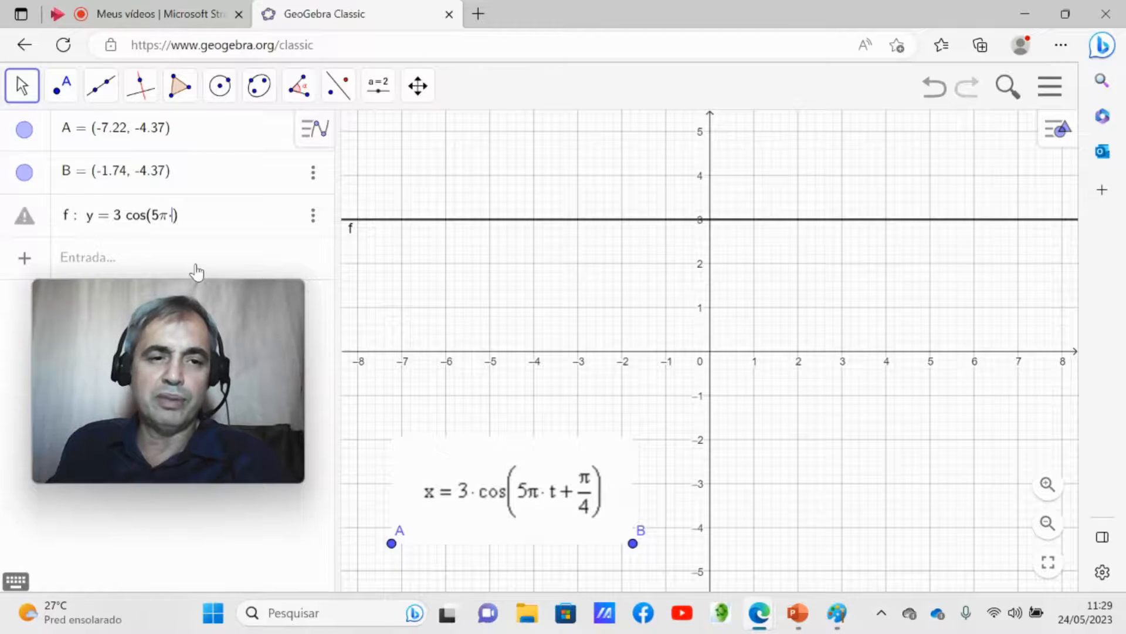
# Step: Complete the cosine argument as 5π·x + π/4 and plot the function
pyautogui.write('*')
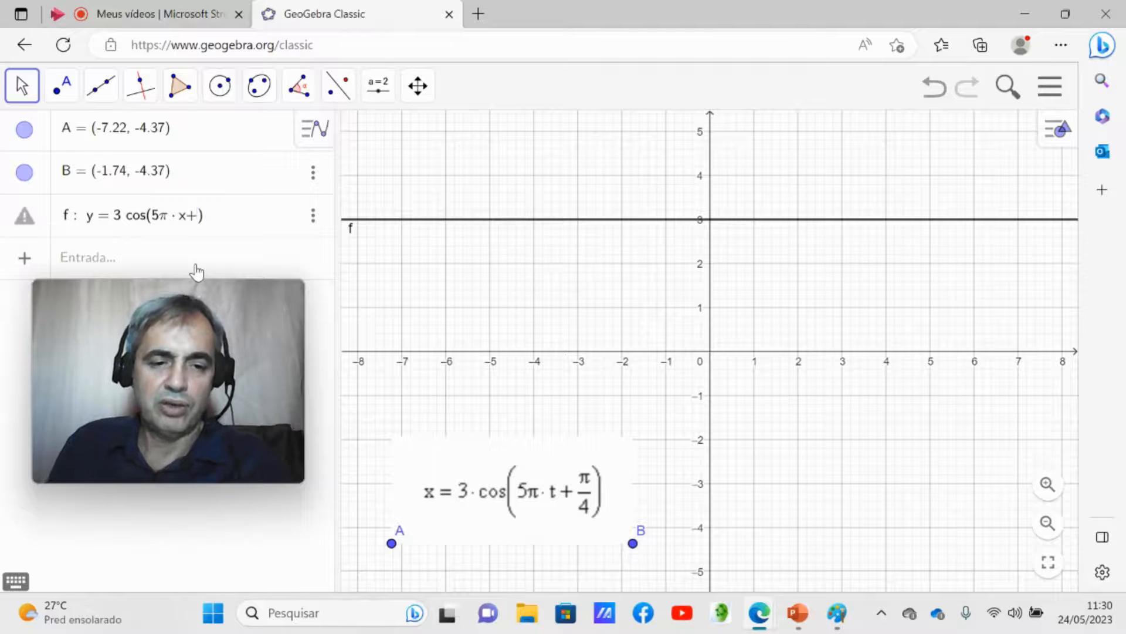
pyautogui.moveTo(110, 314)
pyautogui.click(15, 580)
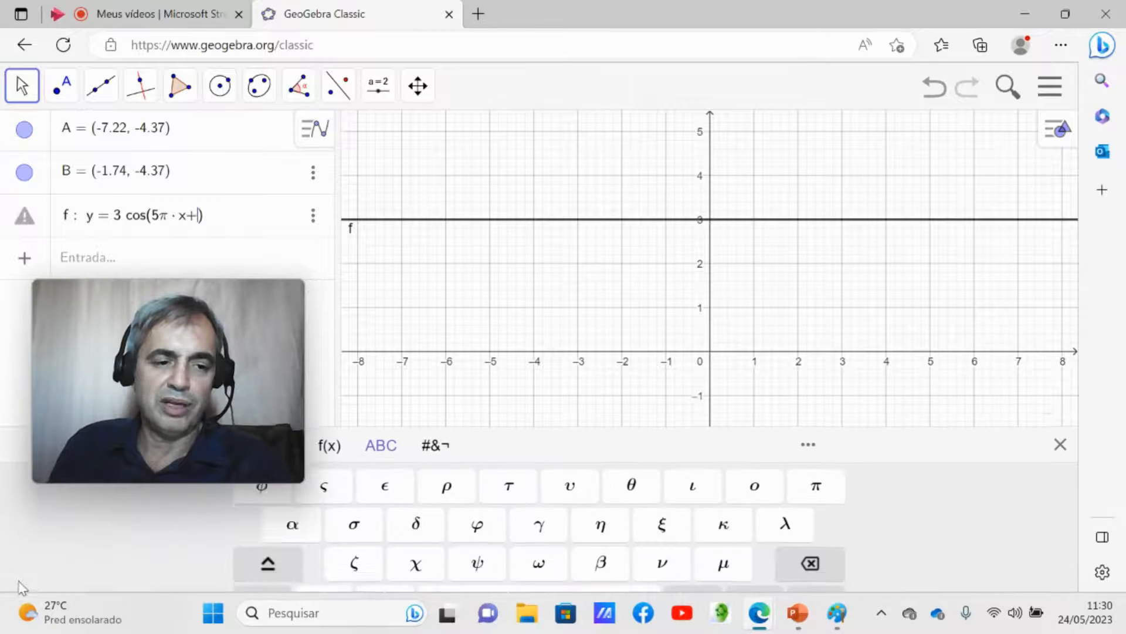
pyautogui.click(812, 453)
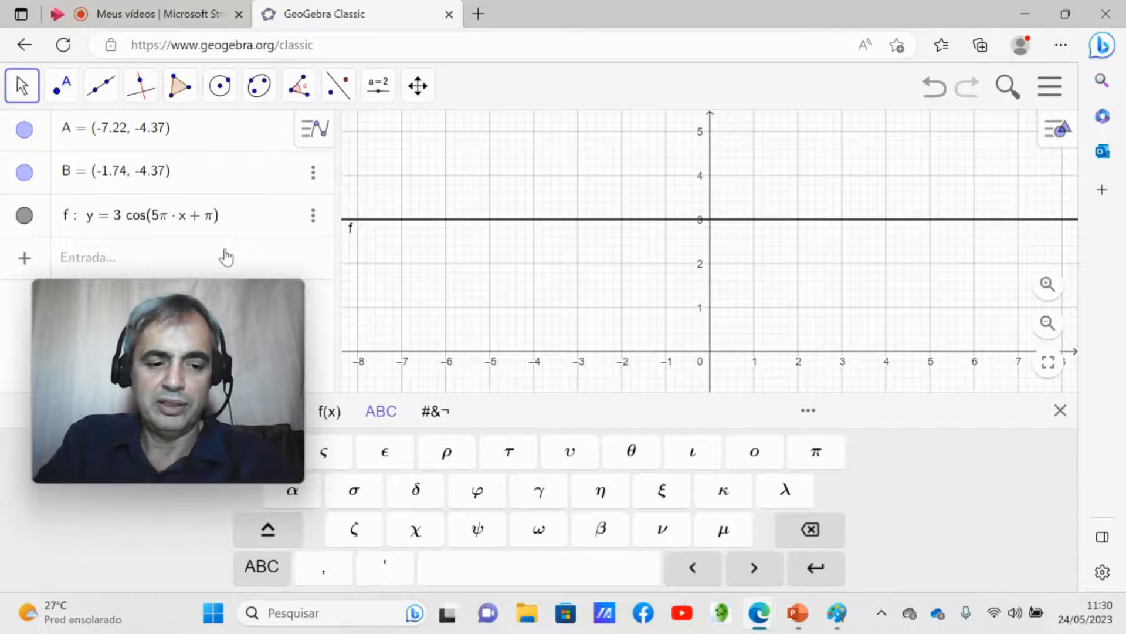
pyautogui.write('/4')
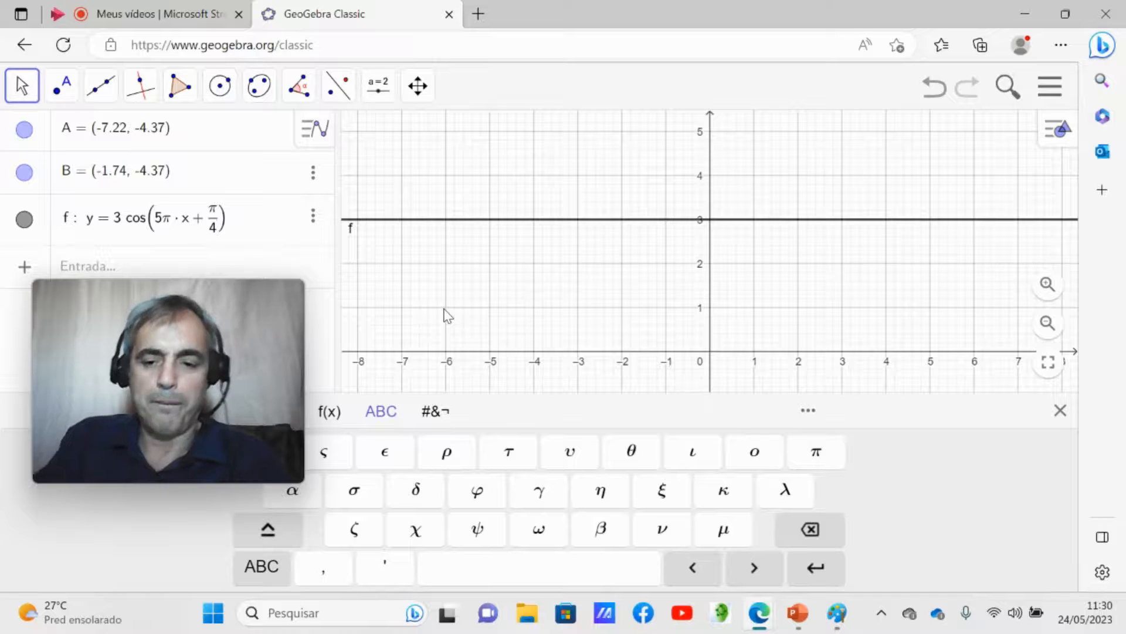
pyautogui.press('Return')
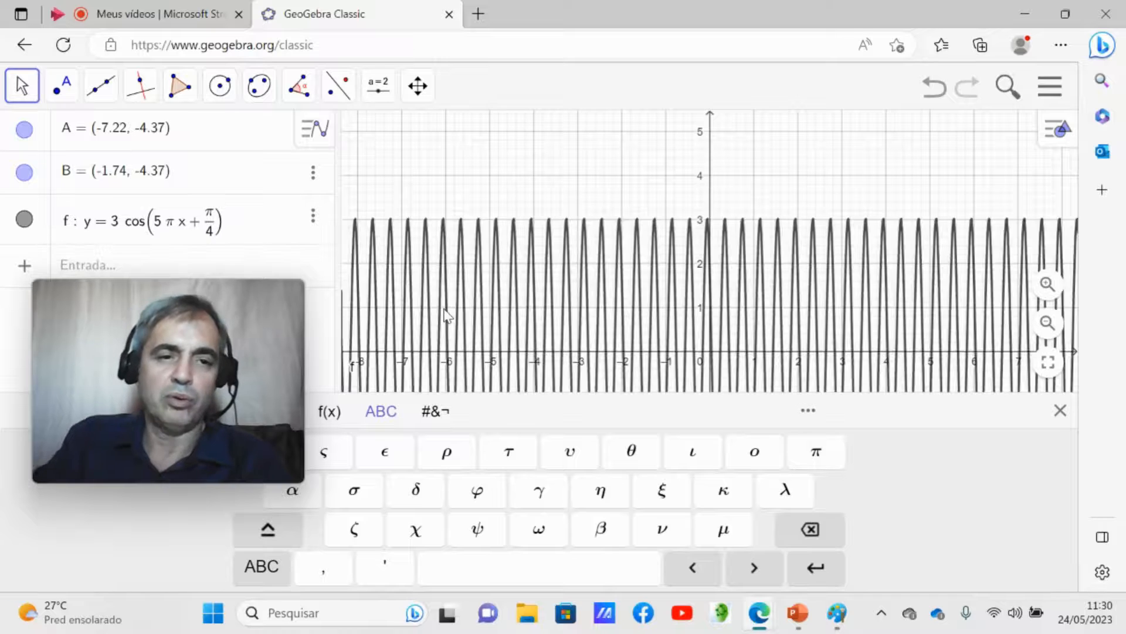
pyautogui.click(1059, 411)
pyautogui.moveTo(272, 322); pyautogui.dragTo(249, 350)
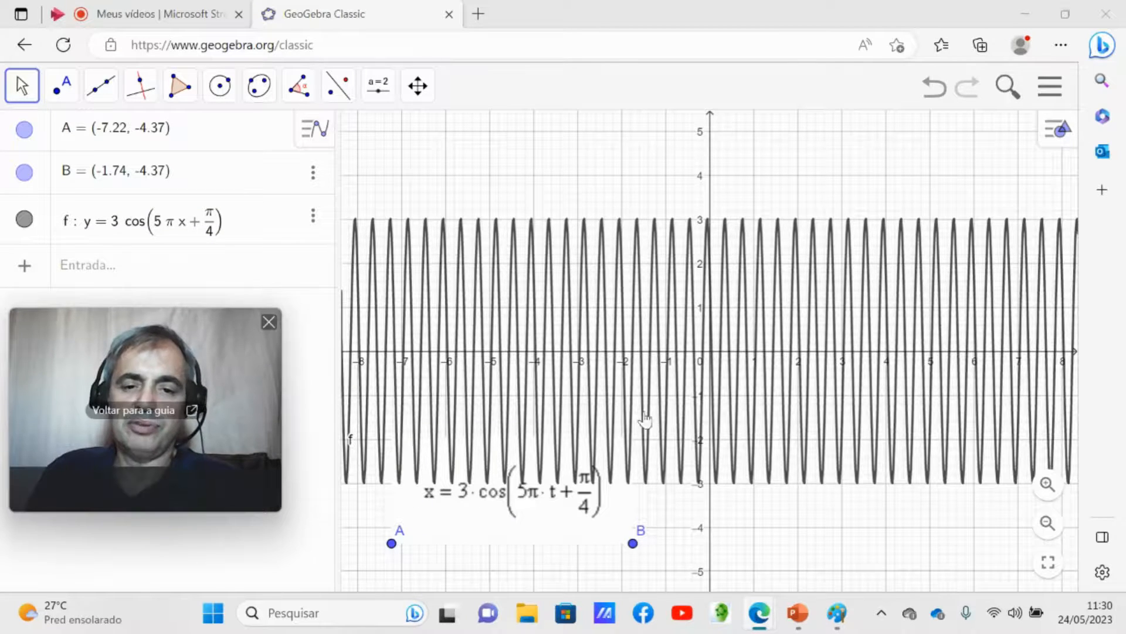
# Step: Set the coefficient of πx in function f to 3 so the equation reads y = 3 cos(3πx + π/4)
pyautogui.scroll(4, 848, 389)
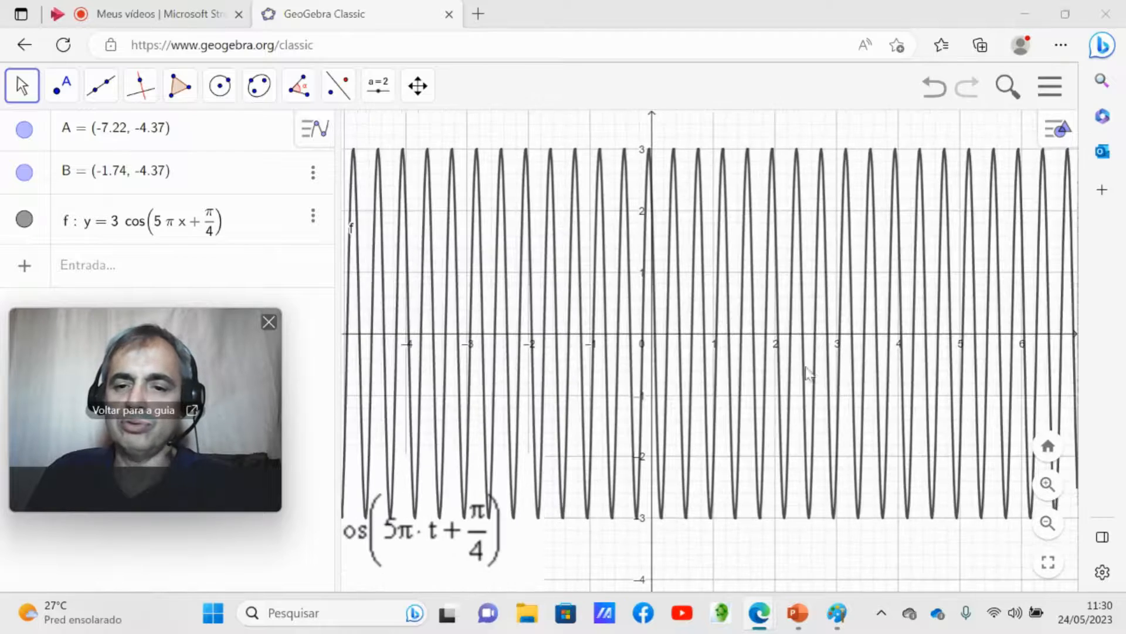
pyautogui.moveTo(662, 320); pyautogui.dragTo(684, 315)
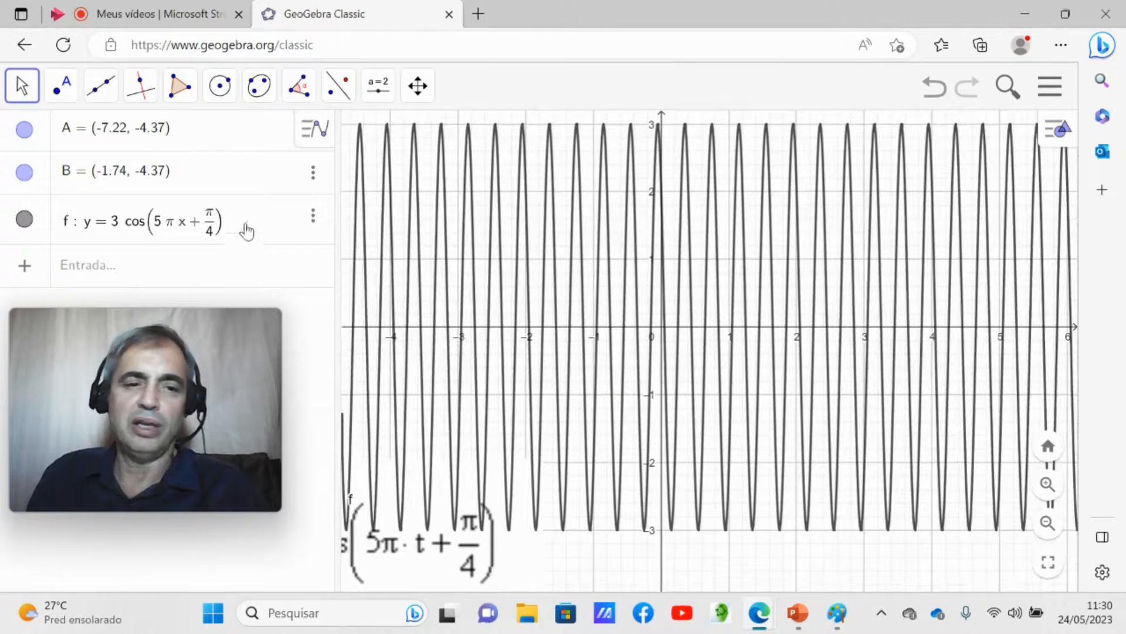
pyautogui.click(170, 232)
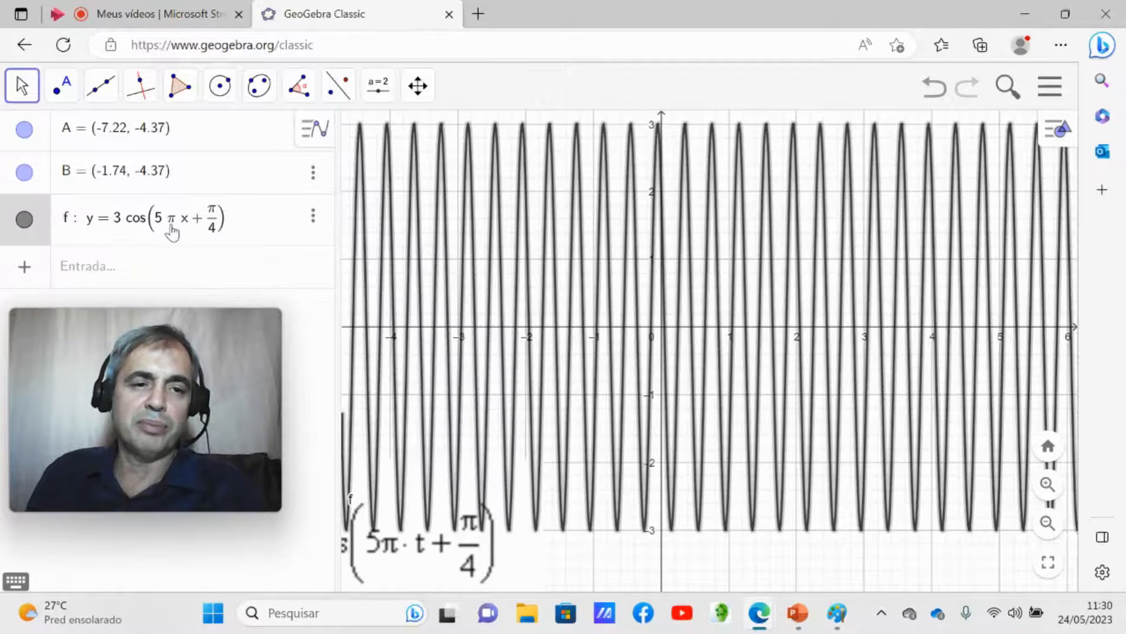
pyautogui.write('3')
pyautogui.press('Return')
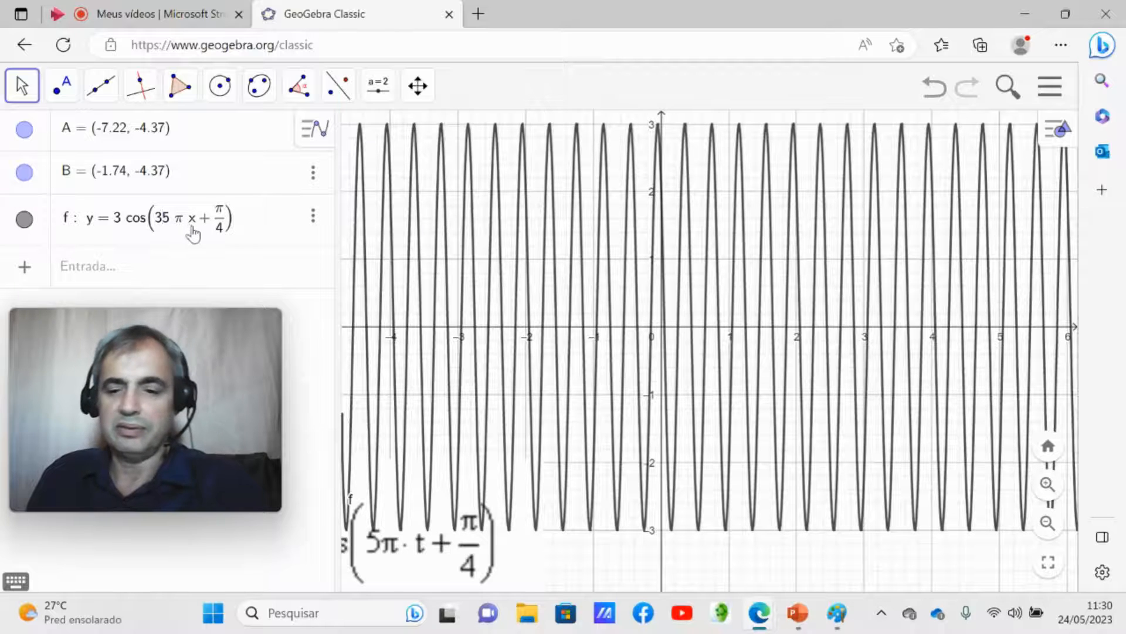
pyautogui.press('Delete')
pyautogui.press('Return')
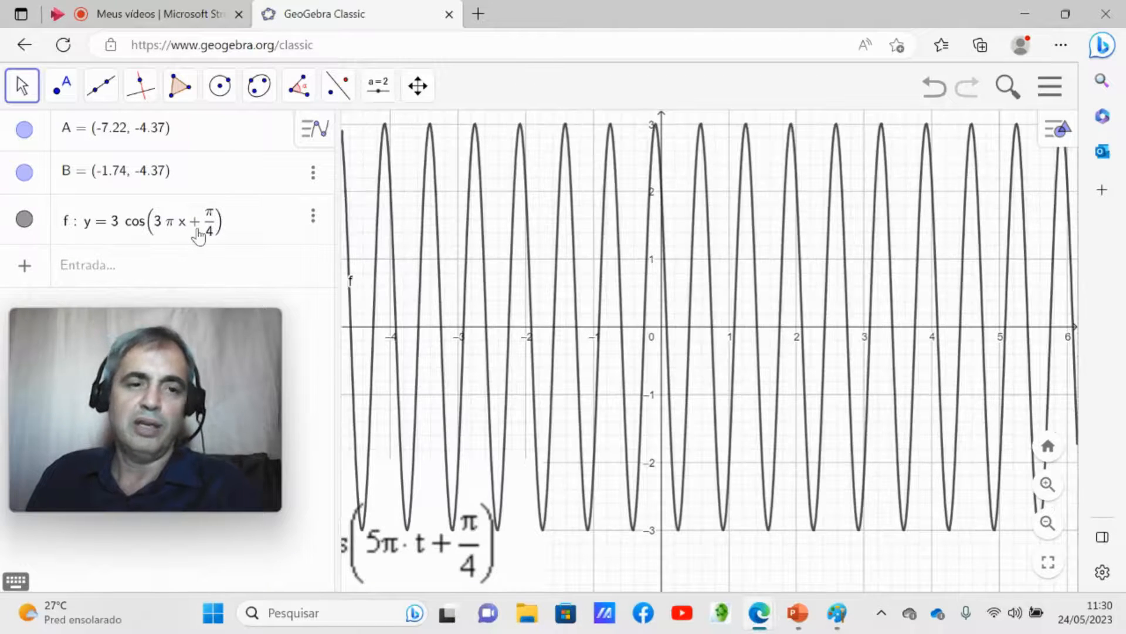
# Step: Set the coefficient of πx in function f to 1 and replot the curve
pyautogui.click(165, 233)
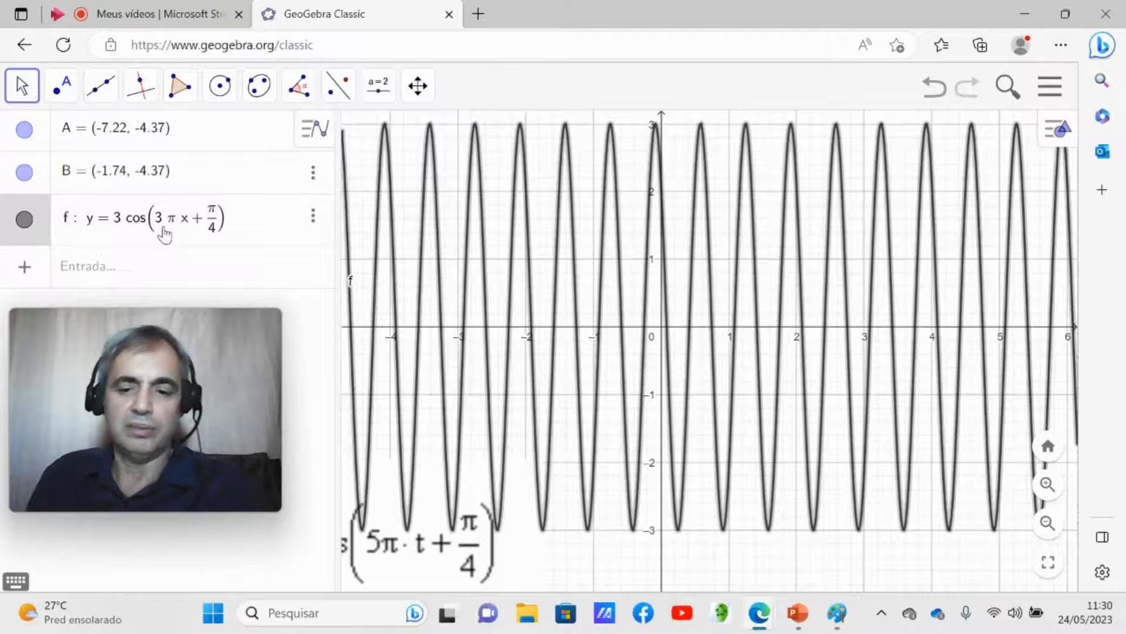
pyautogui.press('BackSpace')
pyautogui.write('1')
pyautogui.press('Return')
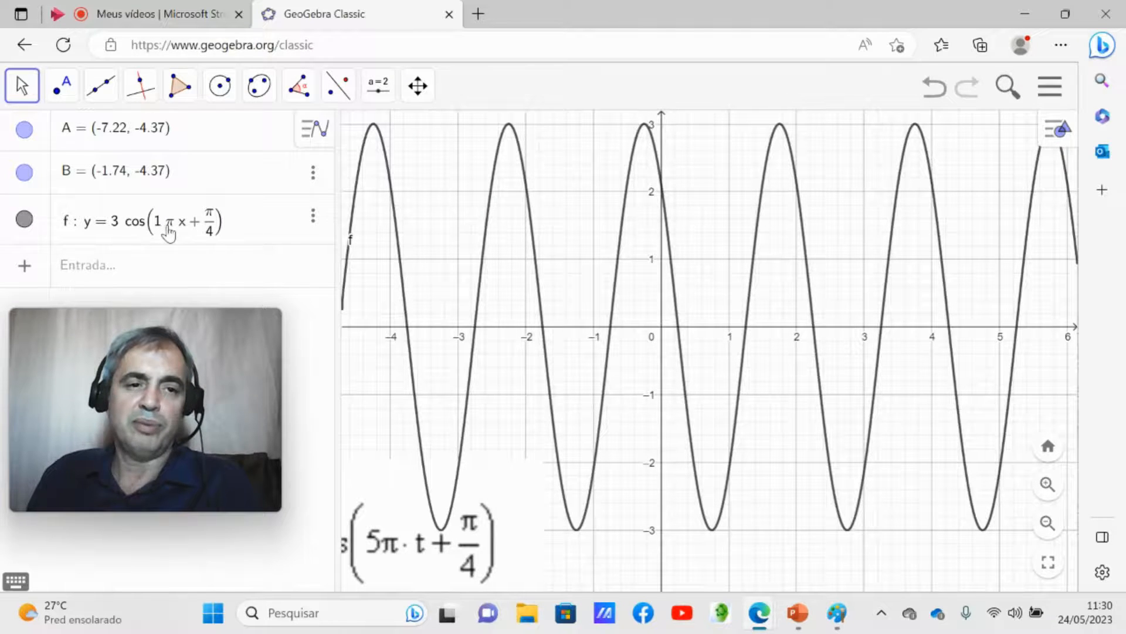
# Step: Change the phase term of function f to π/2 by setting its denominator to 2
pyautogui.click(214, 227)
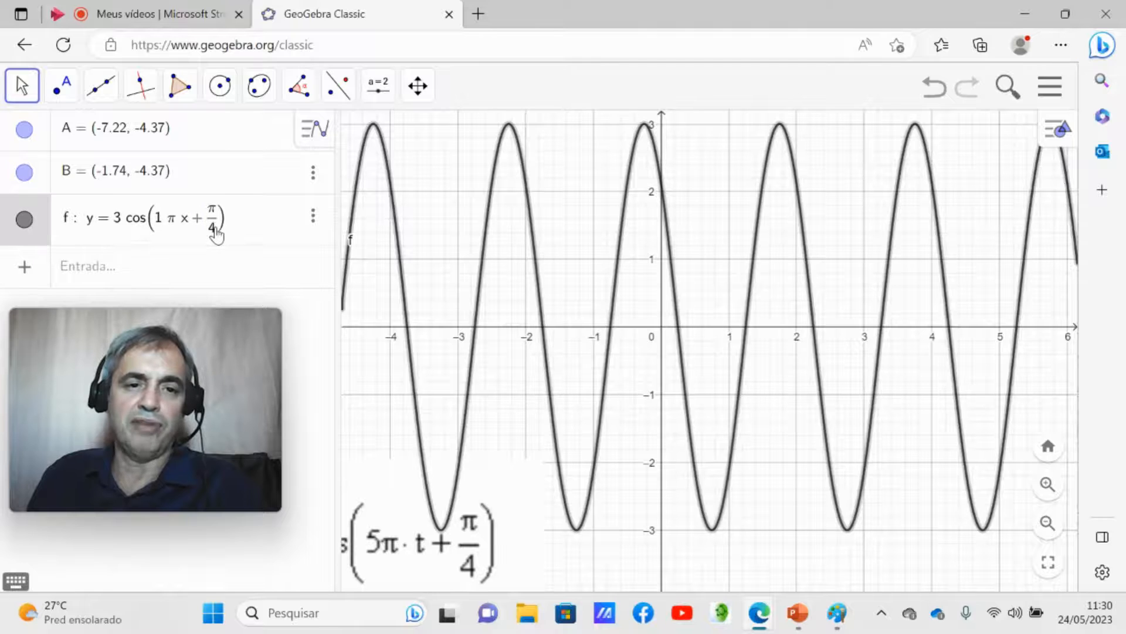
pyautogui.scroll(4, 629, 329)
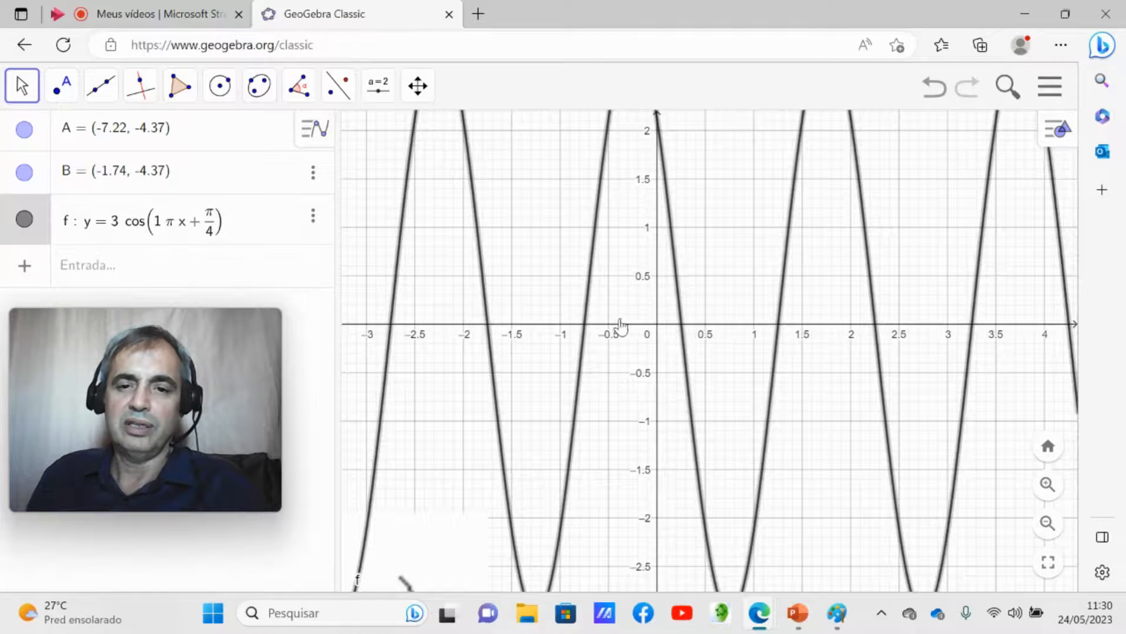
pyautogui.scroll(2, 686, 350)
pyautogui.moveTo(589, 274); pyautogui.dragTo(535, 351)
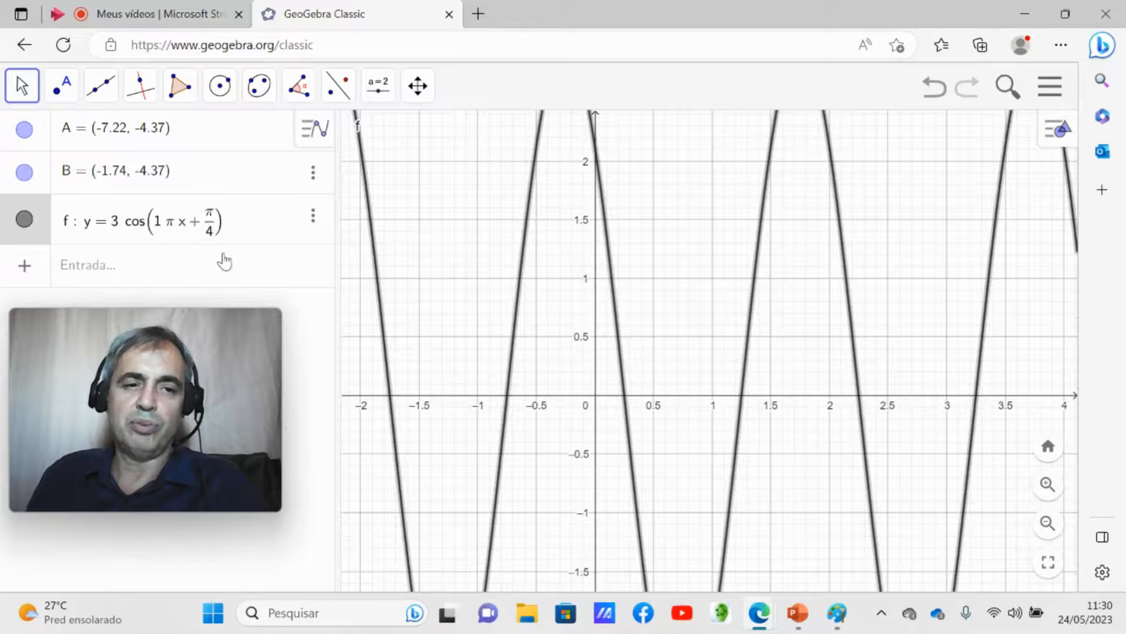
pyautogui.click(215, 236)
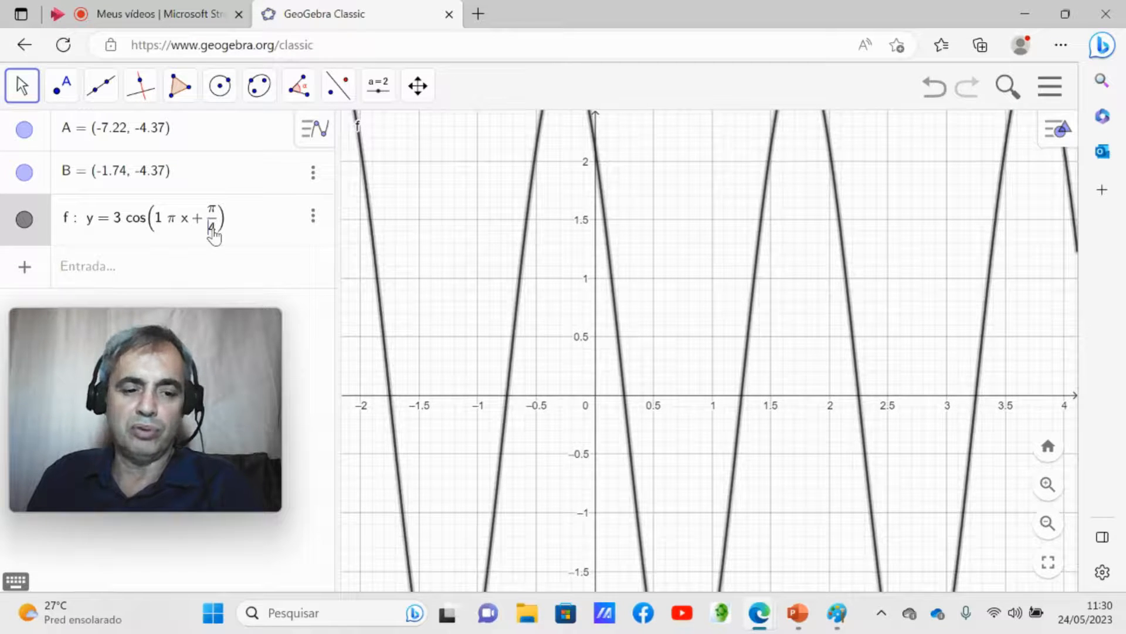
pyautogui.write('3')
pyautogui.press('Return')
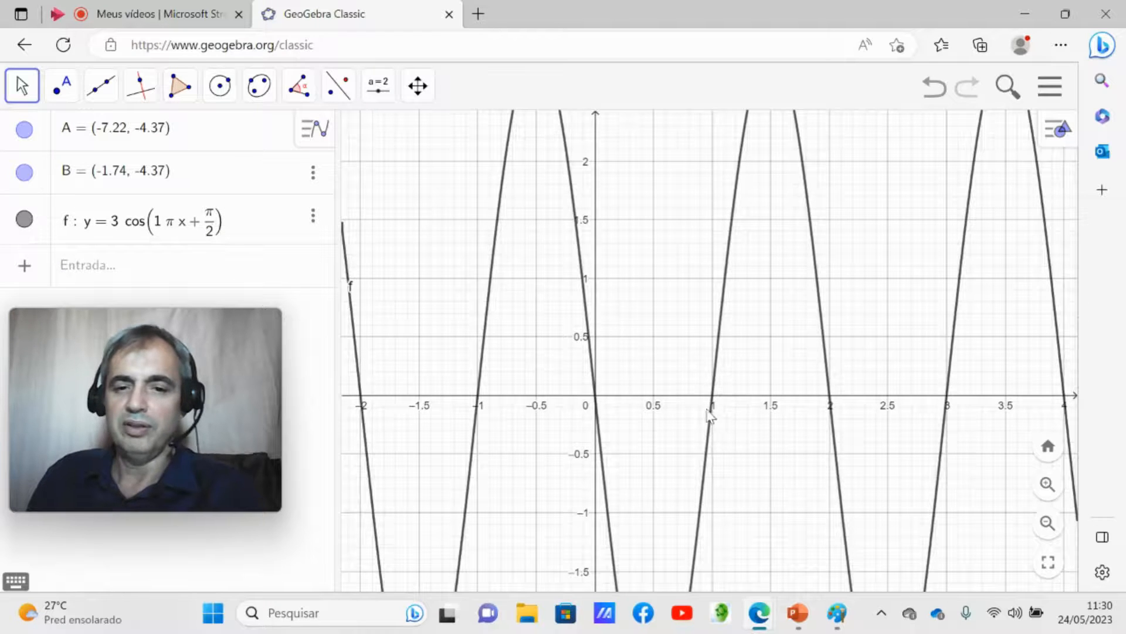
# Step: Set the amplitude of function f to 2 and replot the curve
pyautogui.scroll(1, 645, 411)
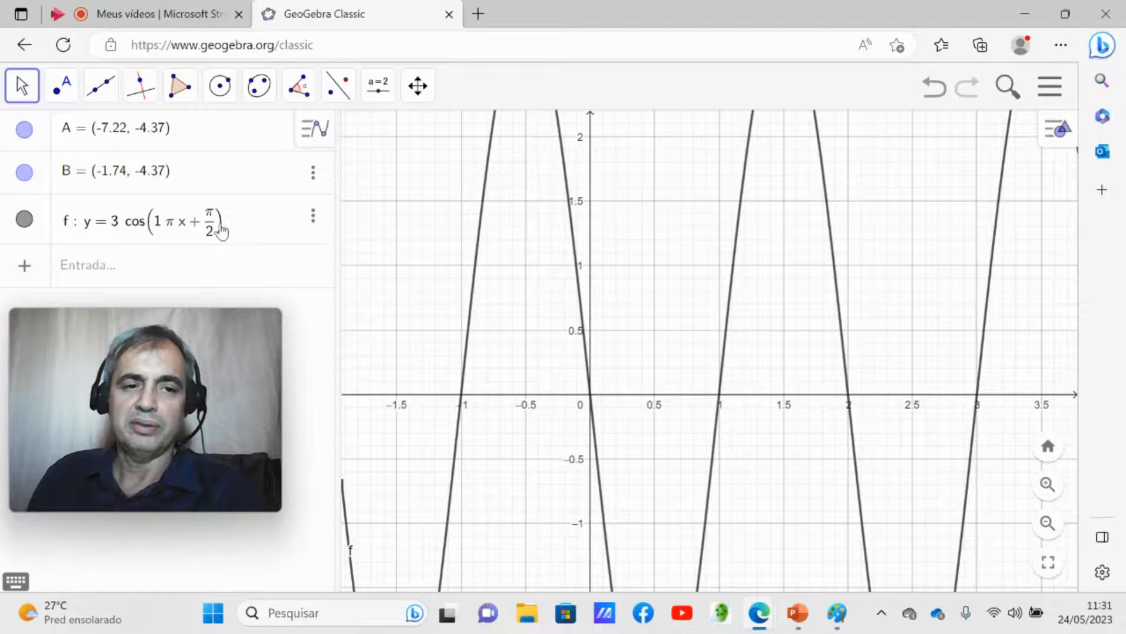
pyautogui.click(164, 229)
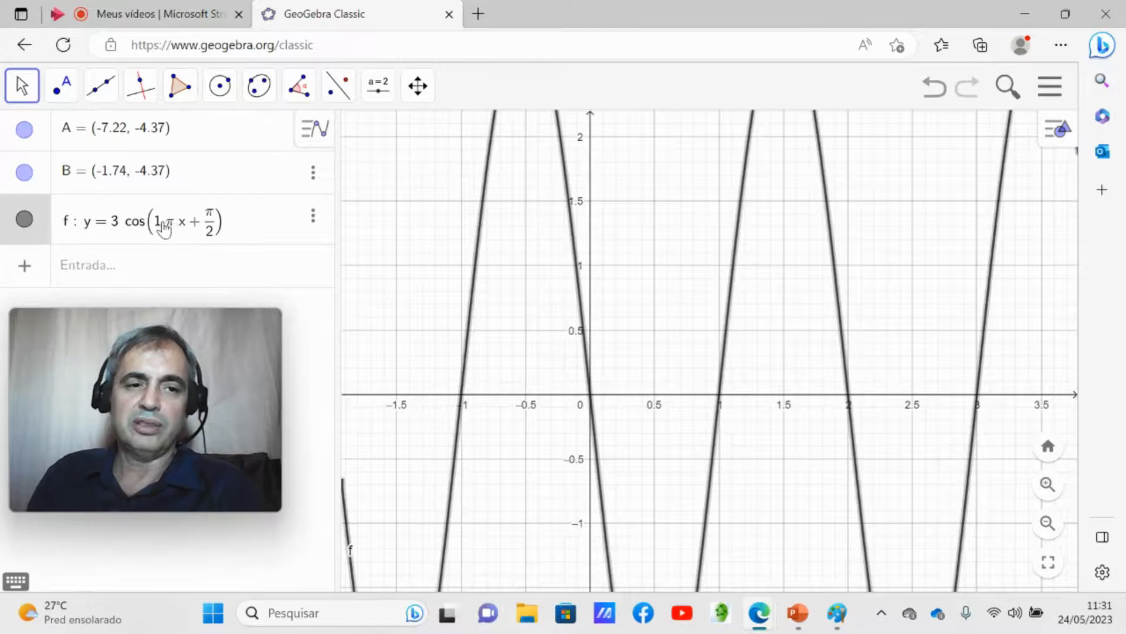
pyautogui.scroll(-2, 539, 328)
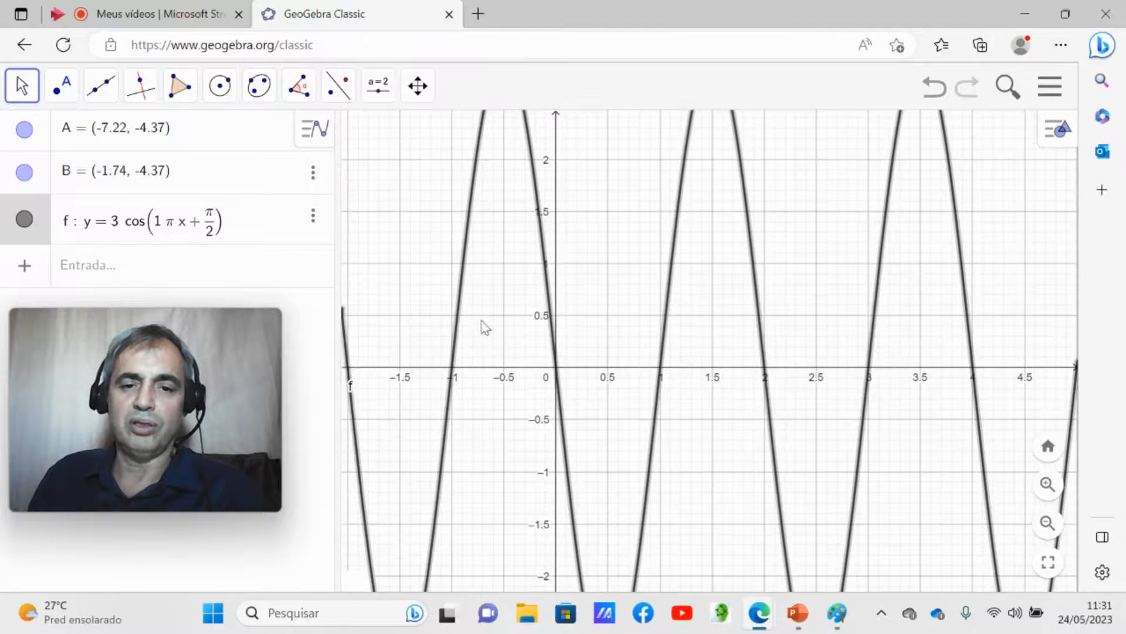
pyautogui.scroll(-3, 554, 359)
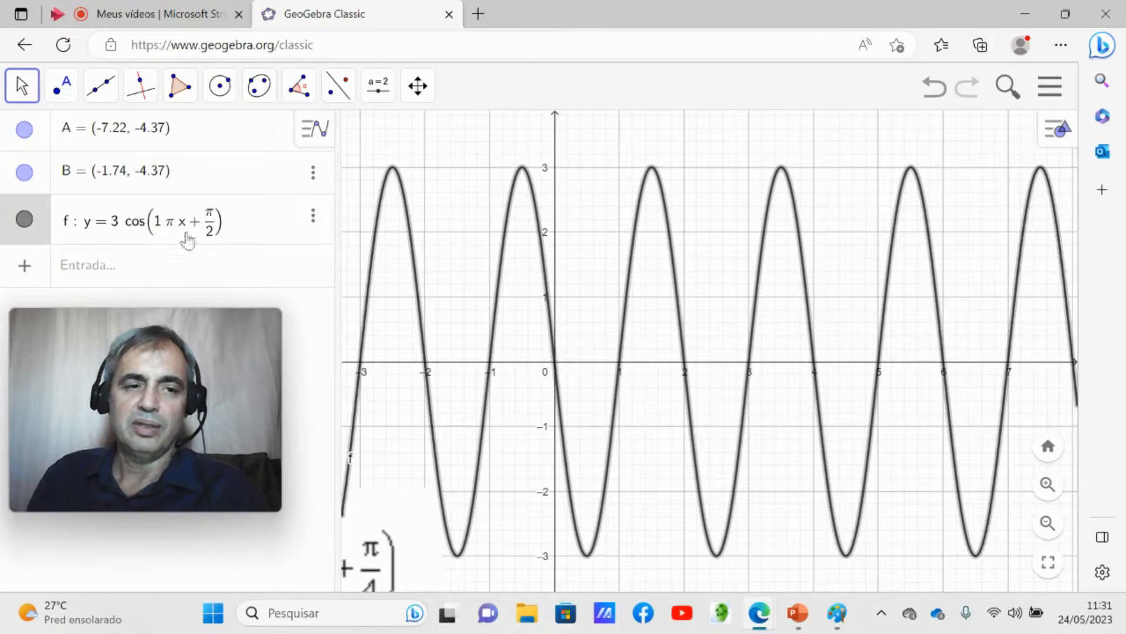
pyautogui.click(125, 223)
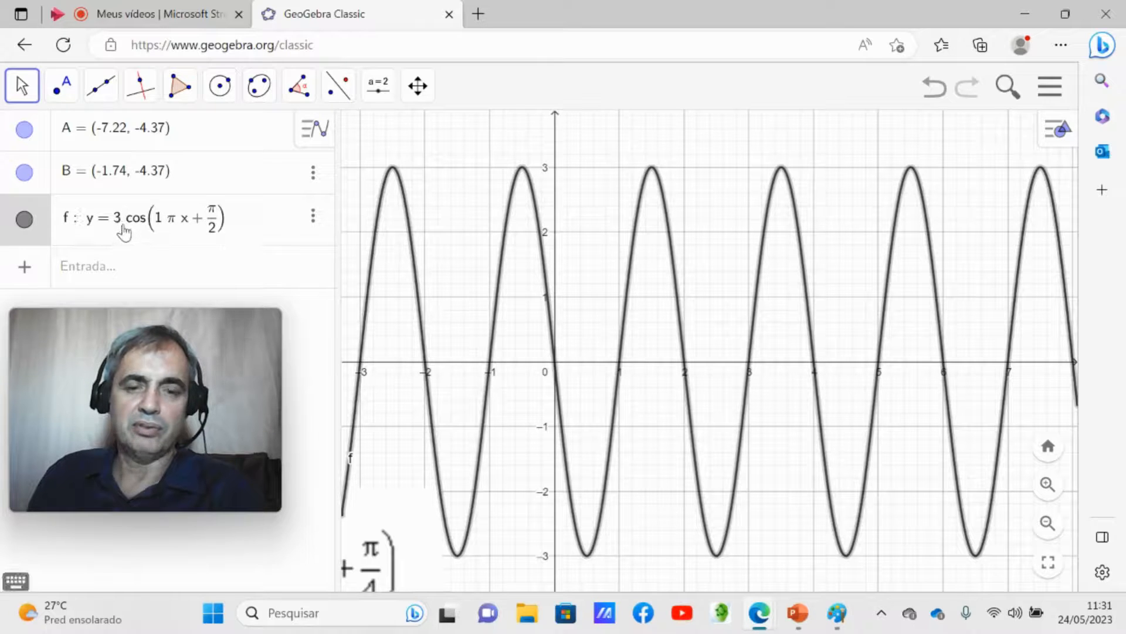
pyautogui.press('BackSpace')
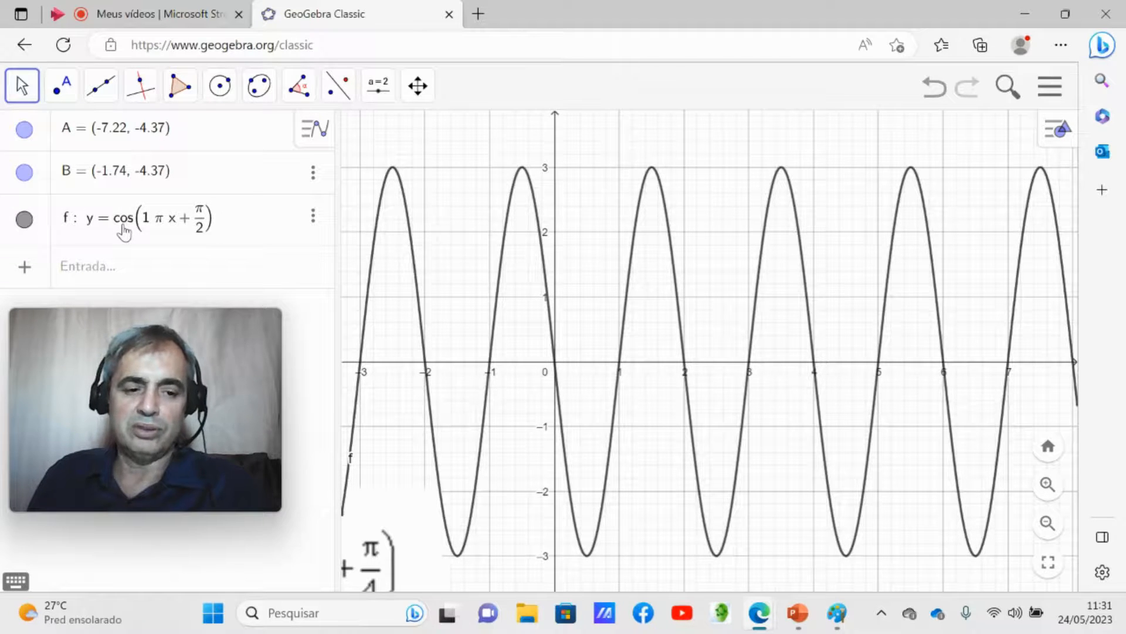
pyautogui.write('2')
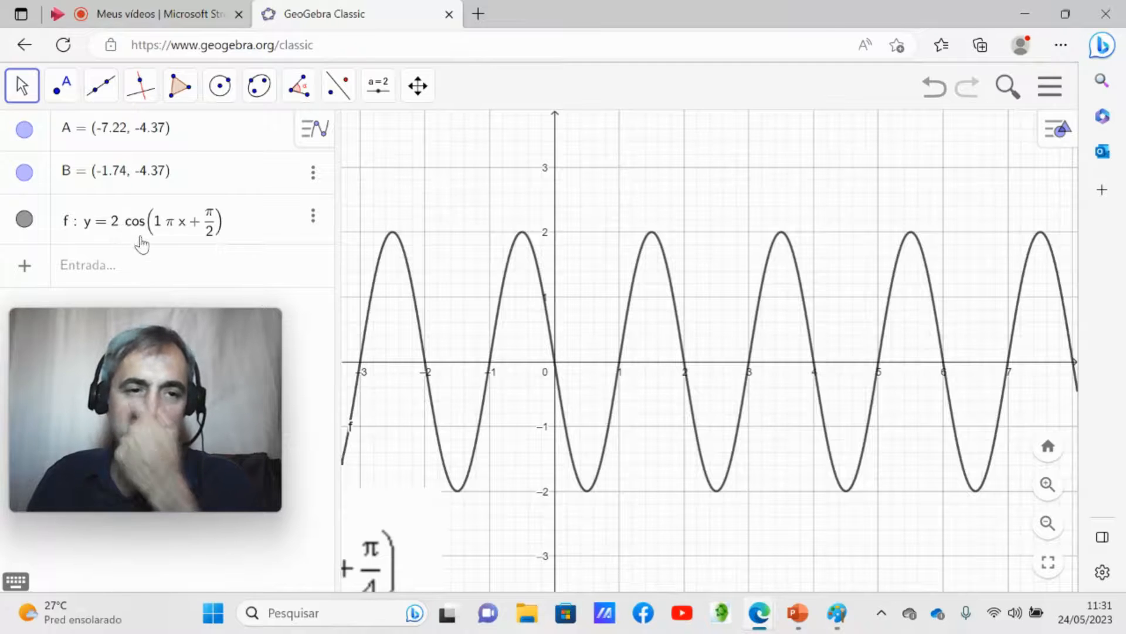
# Step: Set the amplitude of function f back to 3 and replot the curve
pyautogui.click(123, 231)
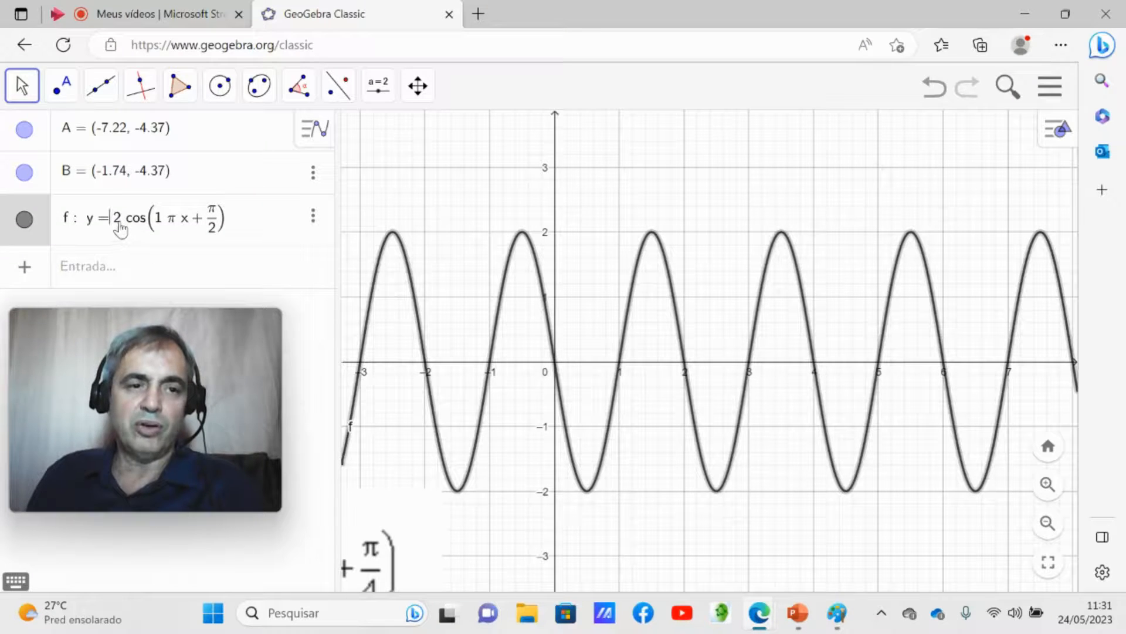
pyautogui.click(120, 229)
pyautogui.press('BackSpace')
pyautogui.write('3')
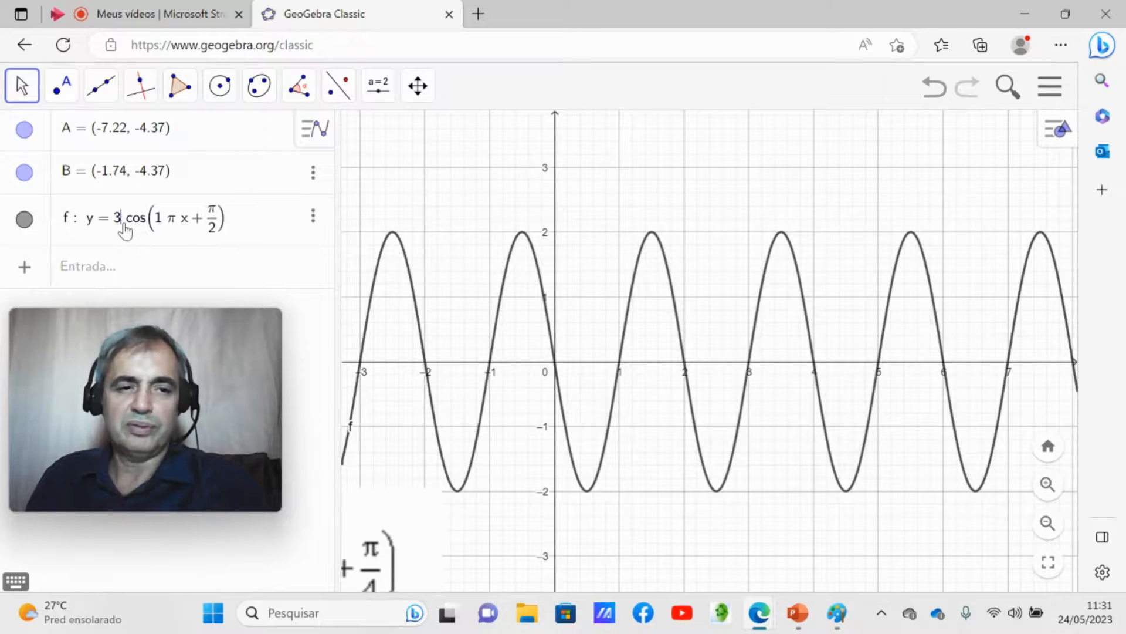
pyautogui.press('Return')
# Step: Change the cosine argument of function f to 5πx + π/4 and replot the curve
pyautogui.click(169, 230)
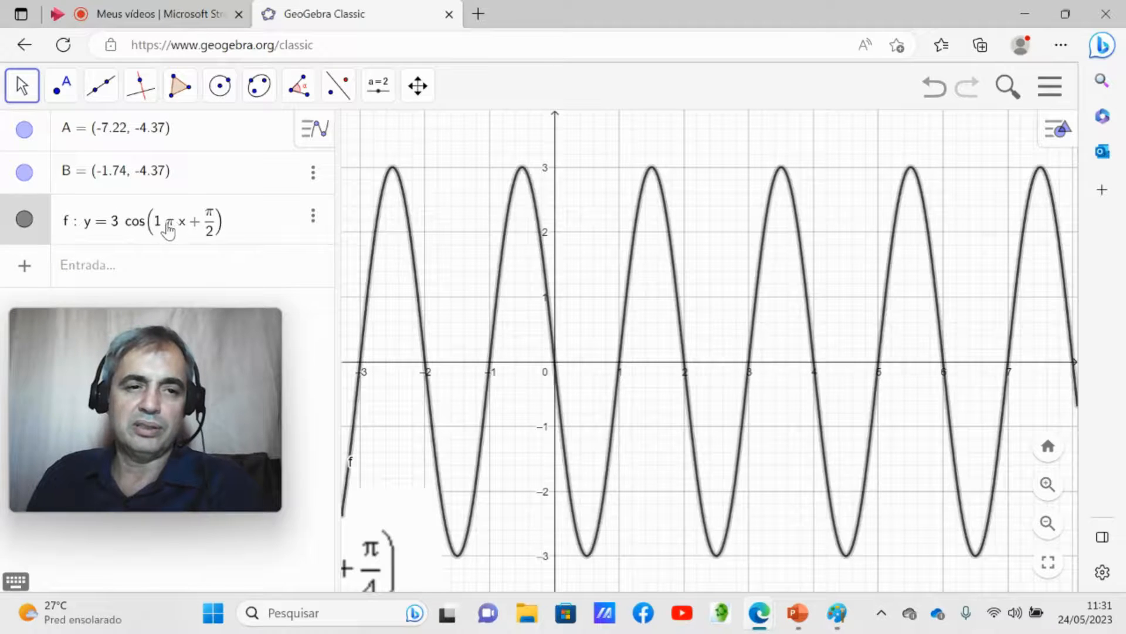
pyautogui.click(168, 230)
pyautogui.press('BackSpace')
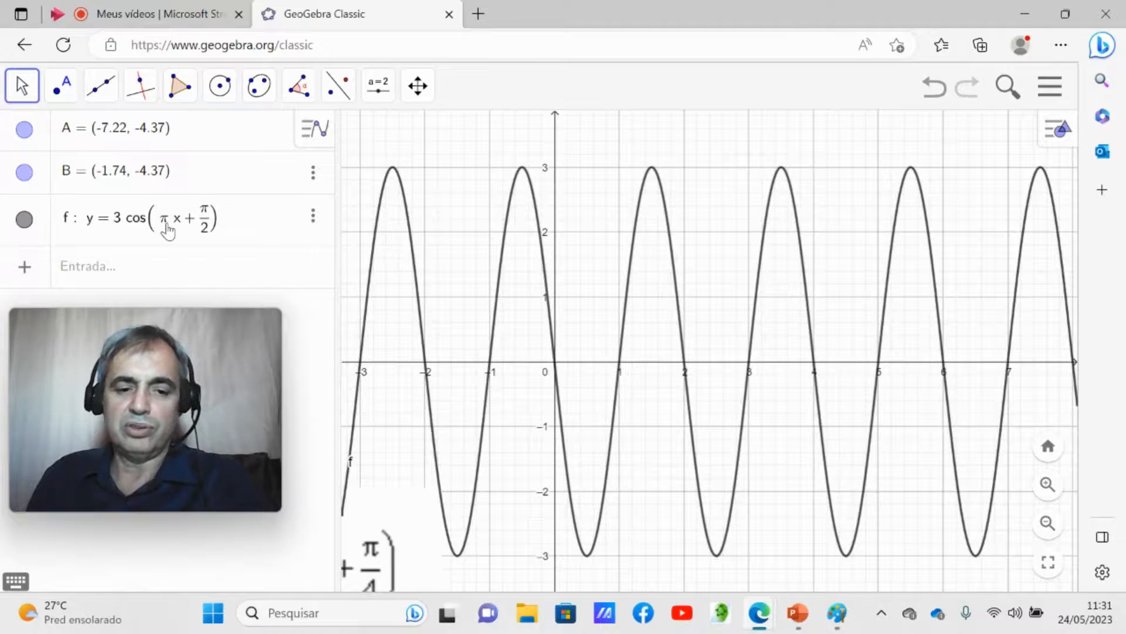
pyautogui.write('5')
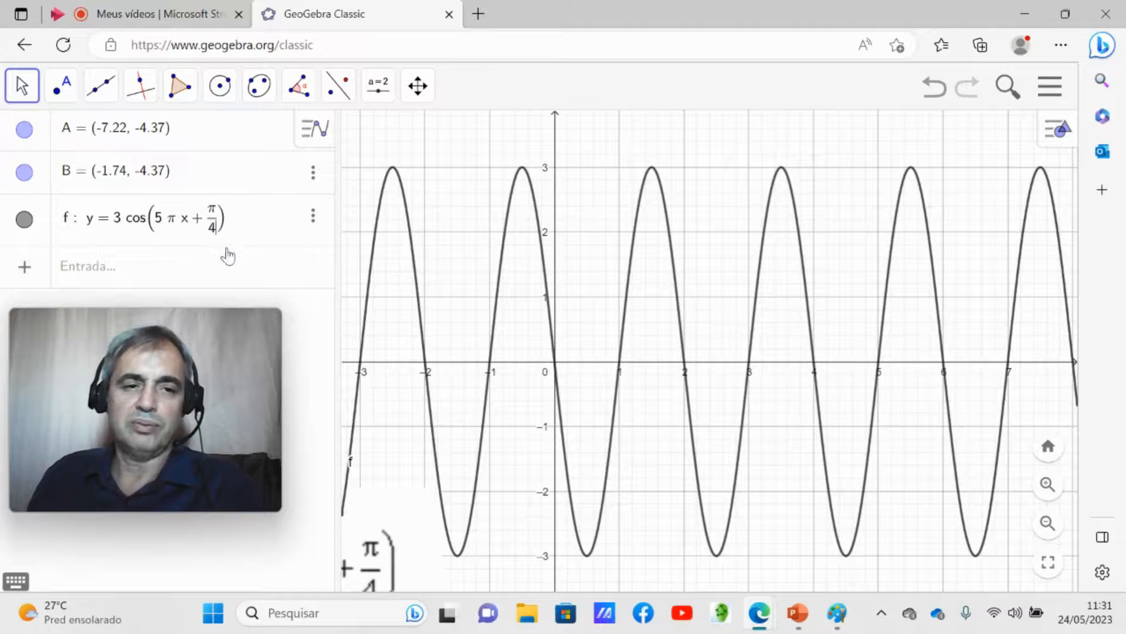
pyautogui.press('Return')
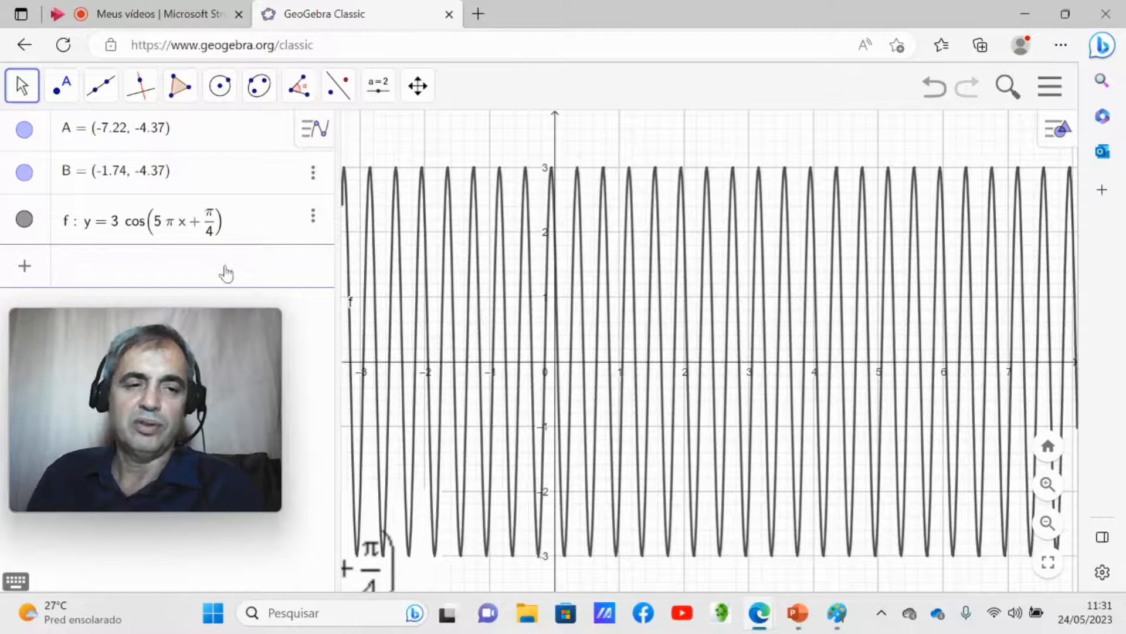
# Step: Rewrite the cosine argument of function f with an explicit multiplication before x, as 5π·x + π/4
pyautogui.click(189, 235)
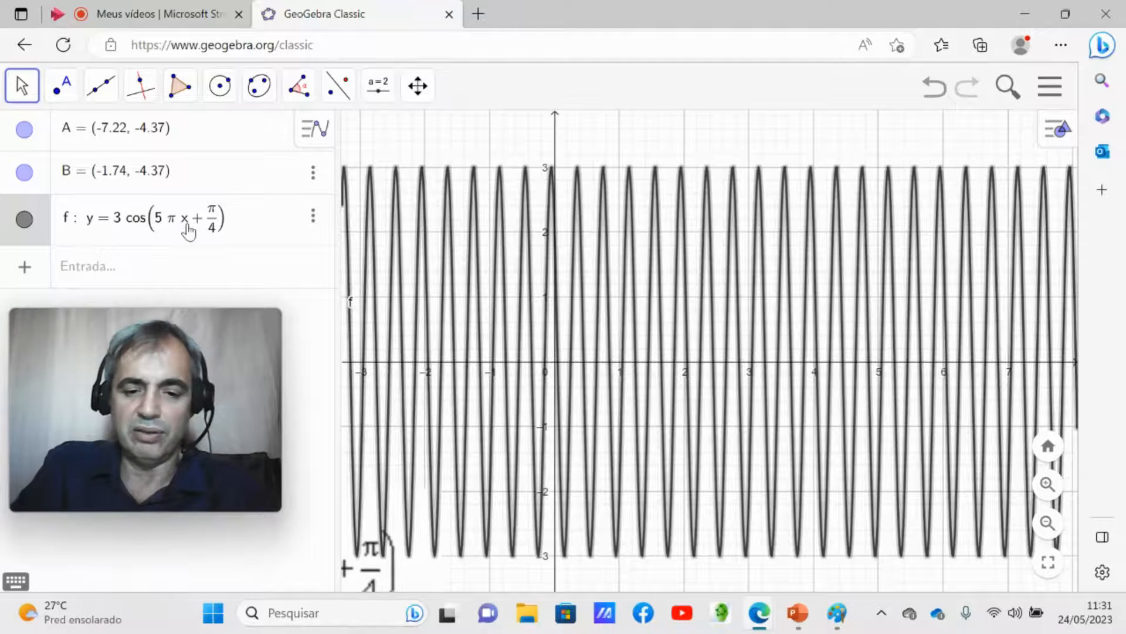
pyautogui.write('*a')
pyautogui.press('Delete')
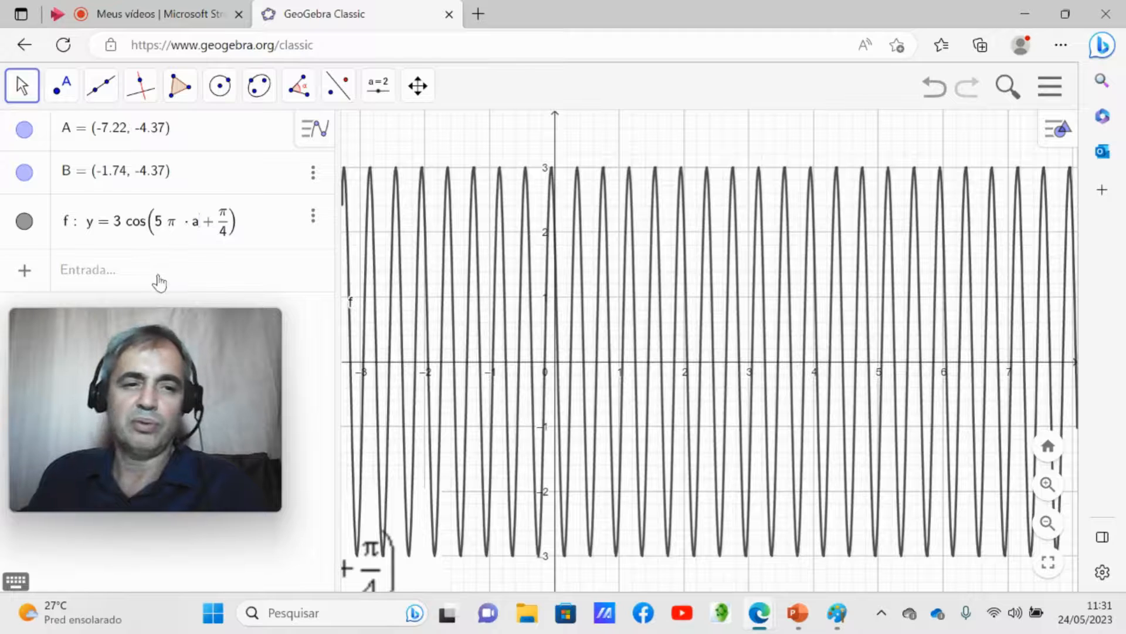
pyautogui.press('BackSpace')
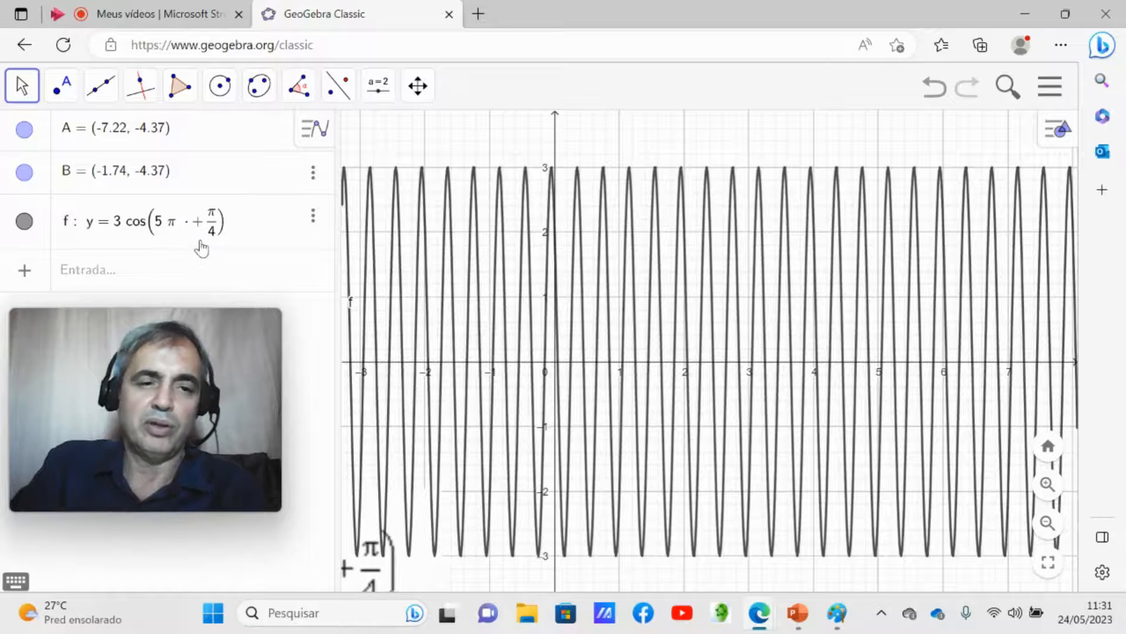
pyautogui.write('x')
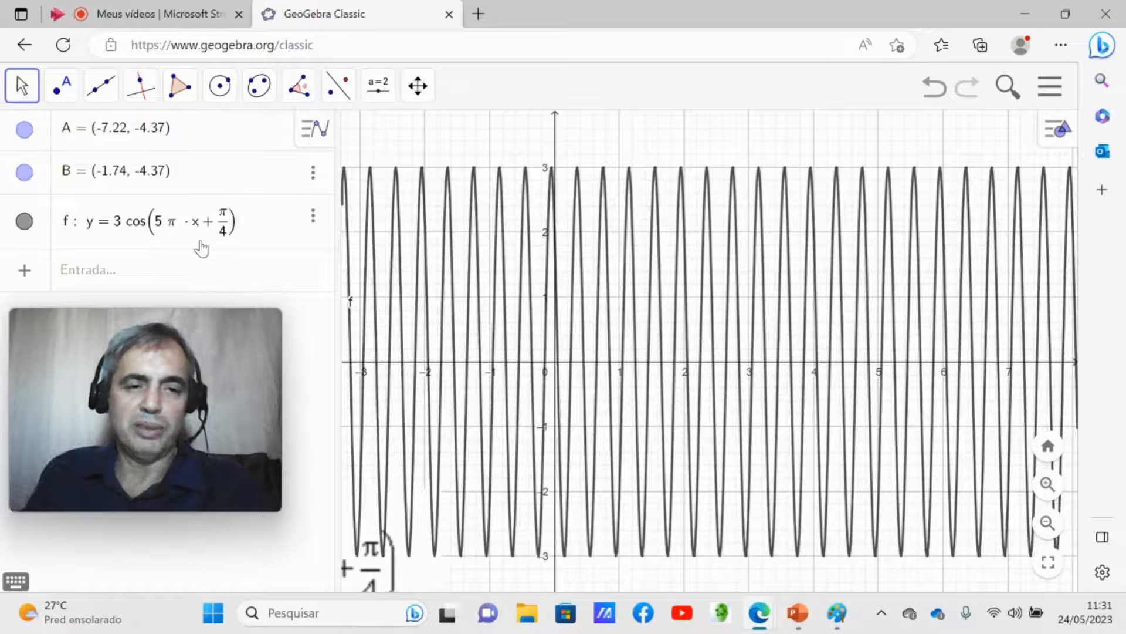
# Step: Replace the coefficient 5 in the cosine argument of function f with the parameter a
pyautogui.click(165, 224)
pyautogui.press('BackSpace')
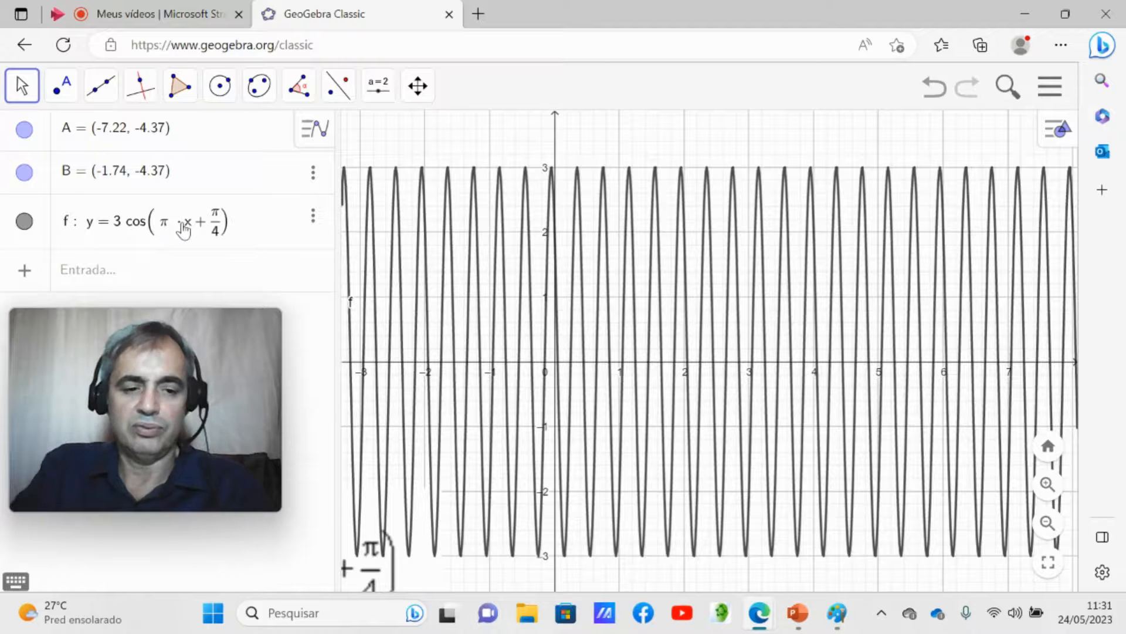
pyautogui.write('a')
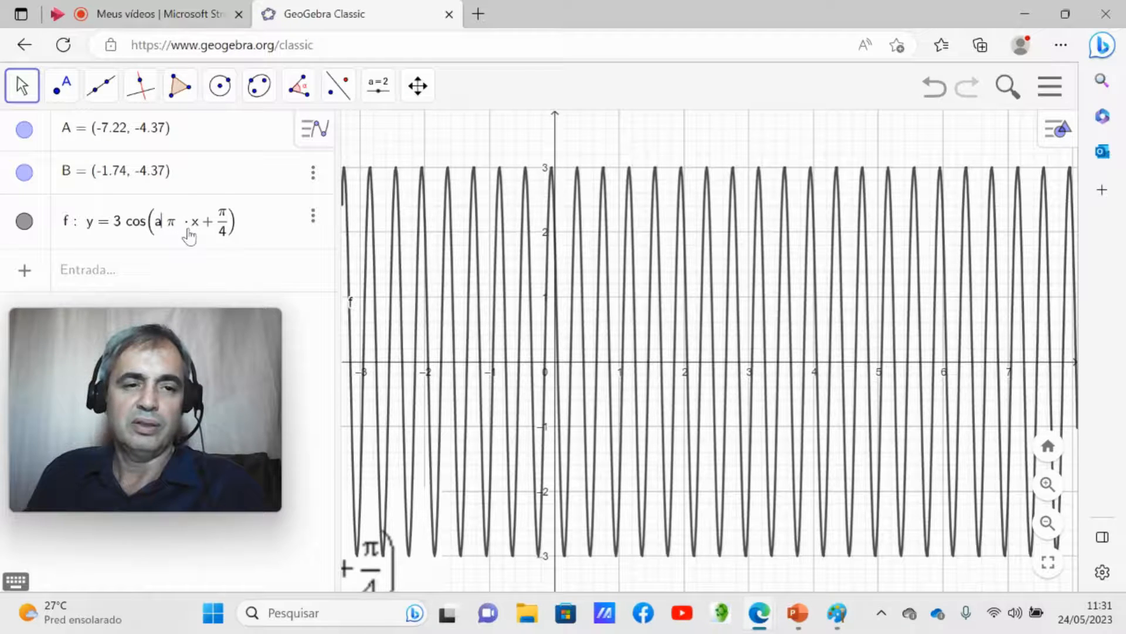
pyautogui.click(215, 275)
pyautogui.click(239, 227)
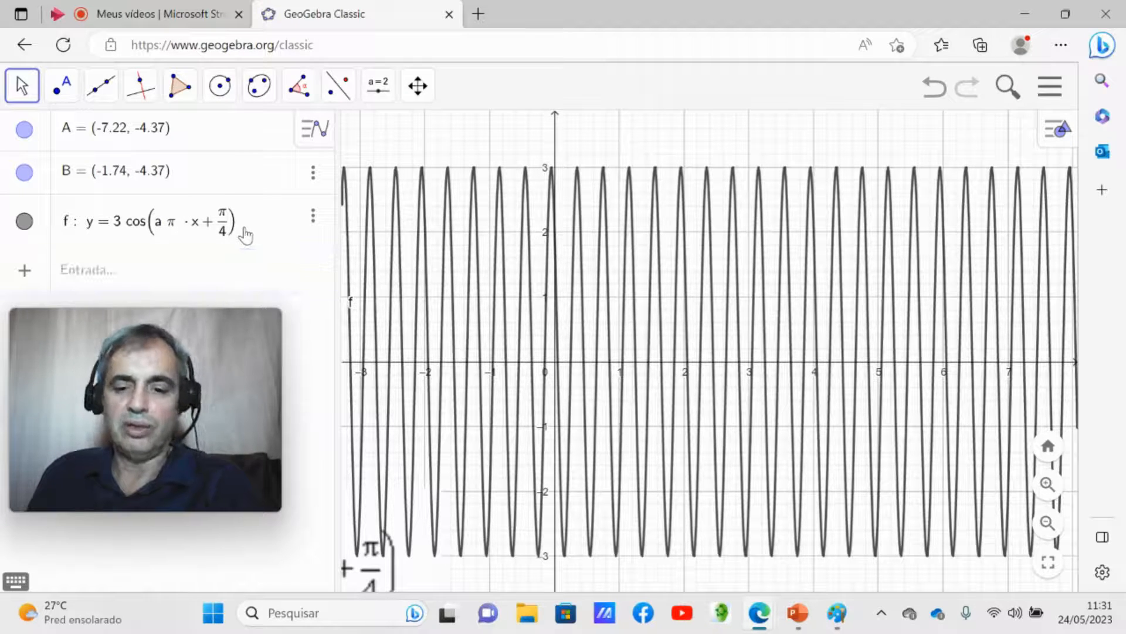
pyautogui.click(205, 270)
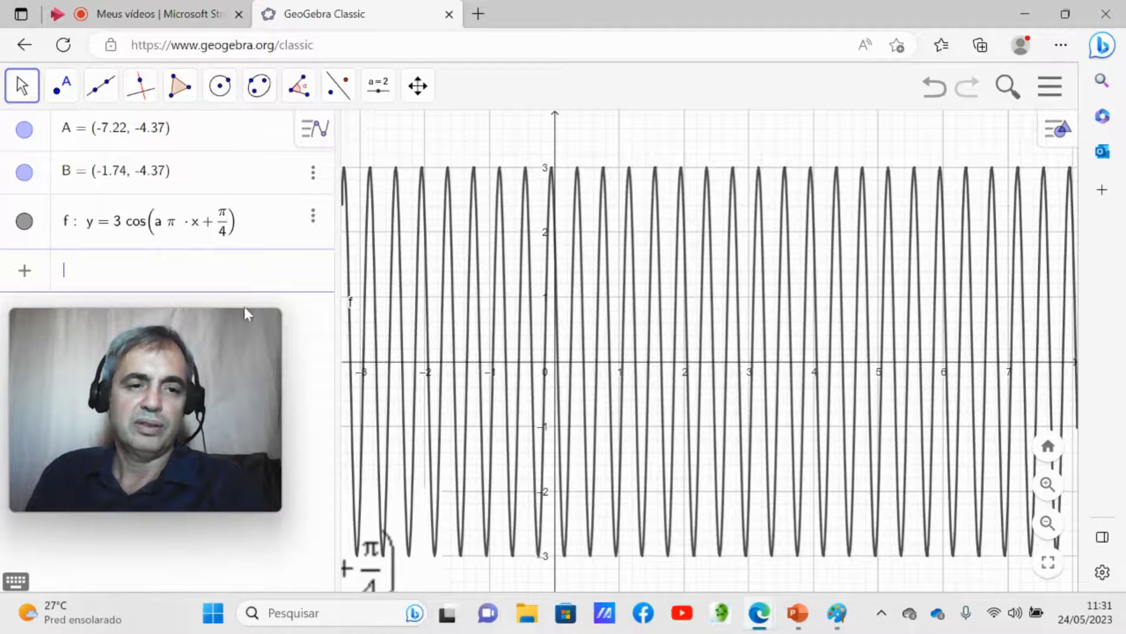
pyautogui.click(234, 353)
# Step: Insert an explicit multiplication sign between a and π in the equation of function f
pyautogui.click(169, 226)
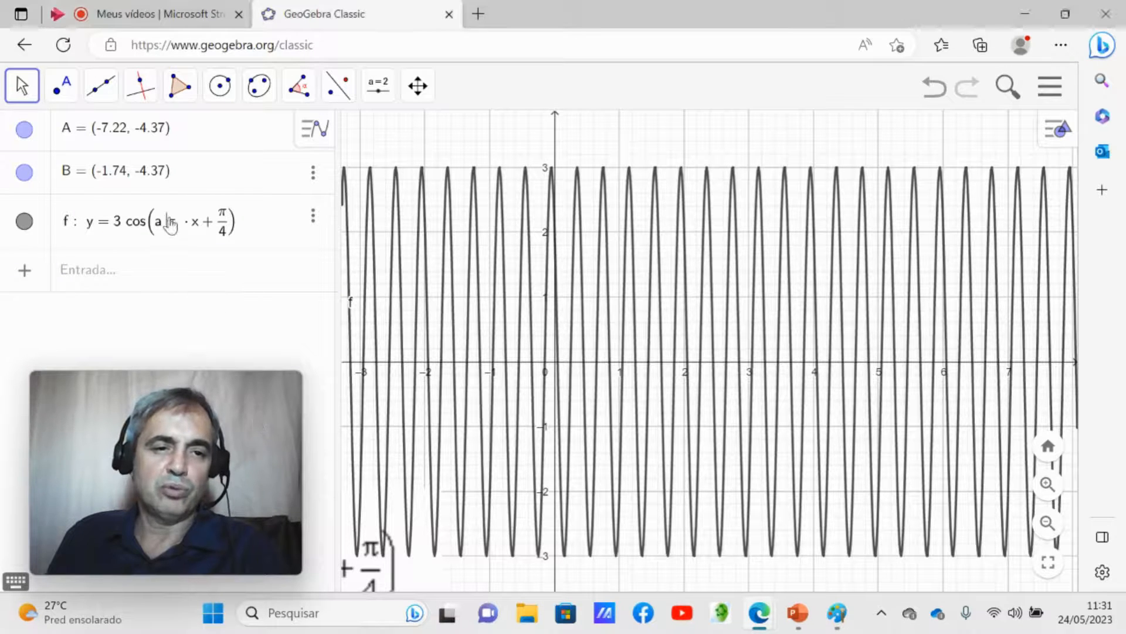
pyautogui.press('BackSpace')
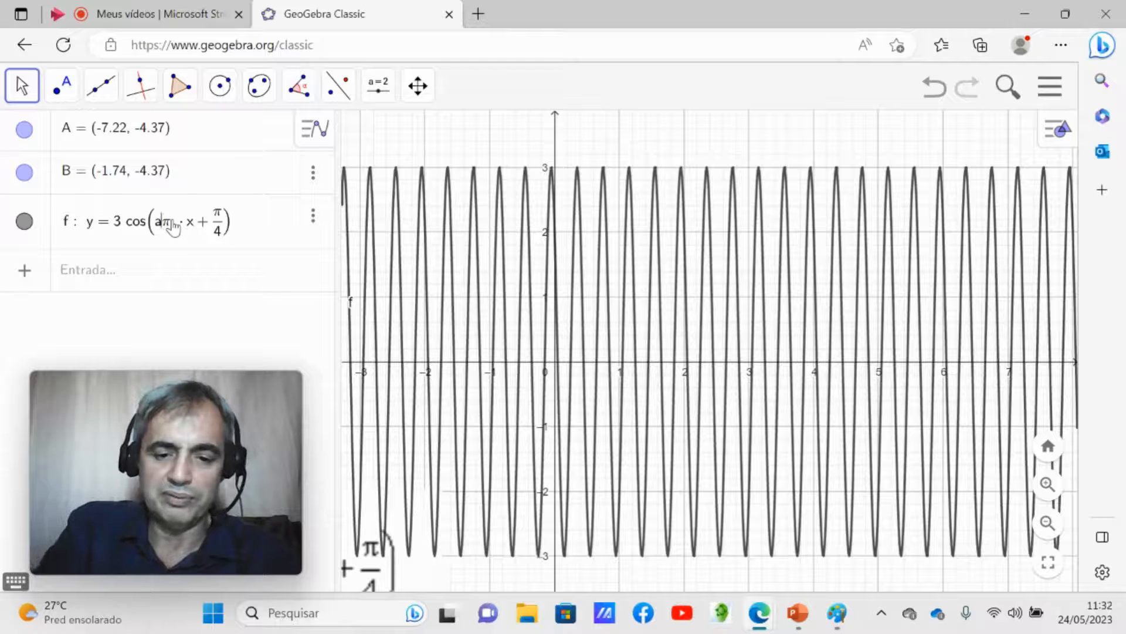
pyautogui.write('*')
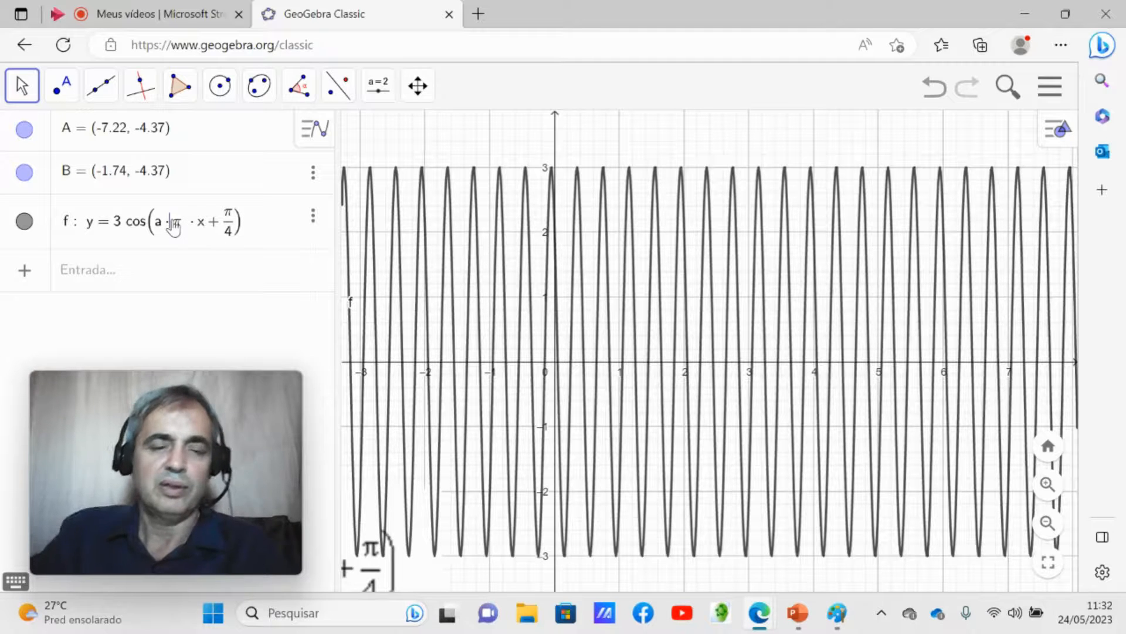
pyautogui.click(233, 272)
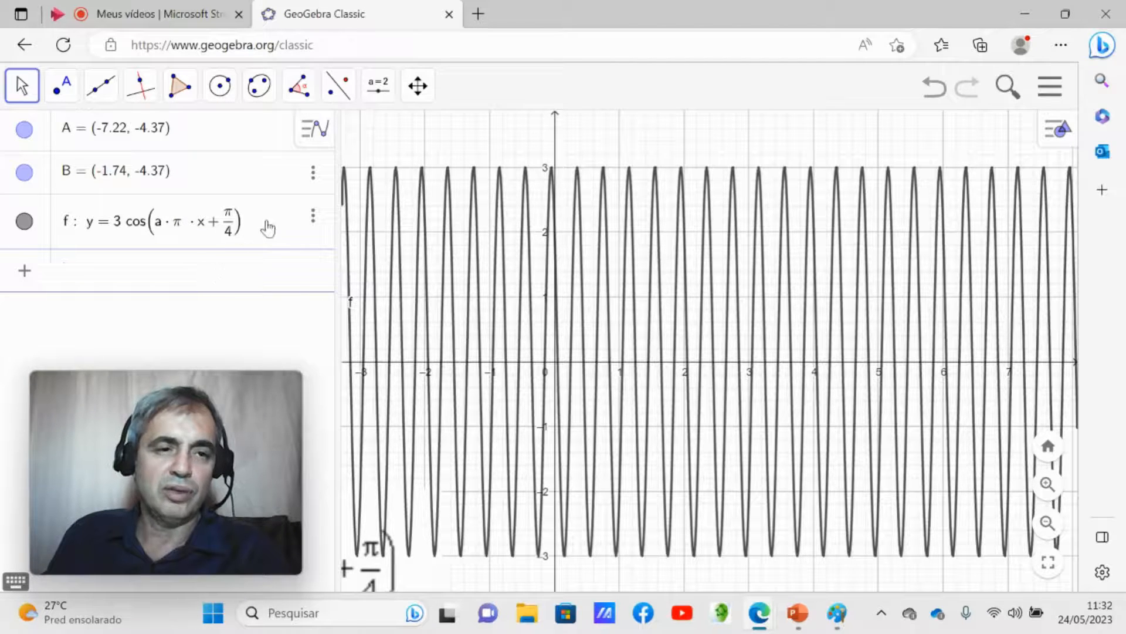
# Step: Re-enter function f as y = 3 cos(a·π·x + π/4) so that parameter a gets a slider
pyautogui.click(64, 206)
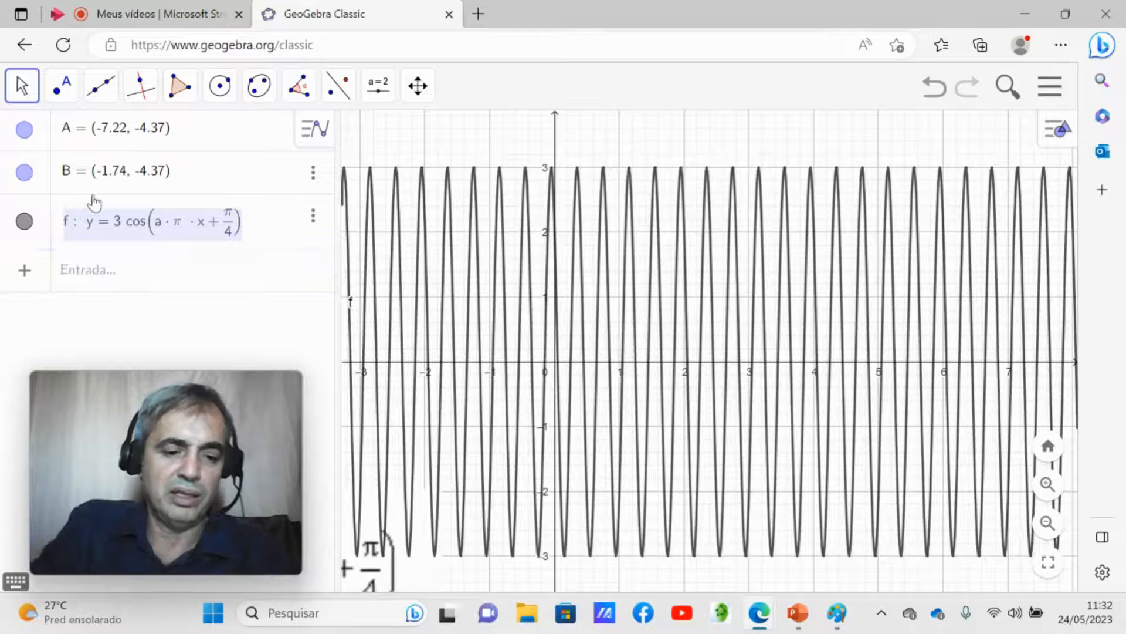
pyautogui.click(179, 280)
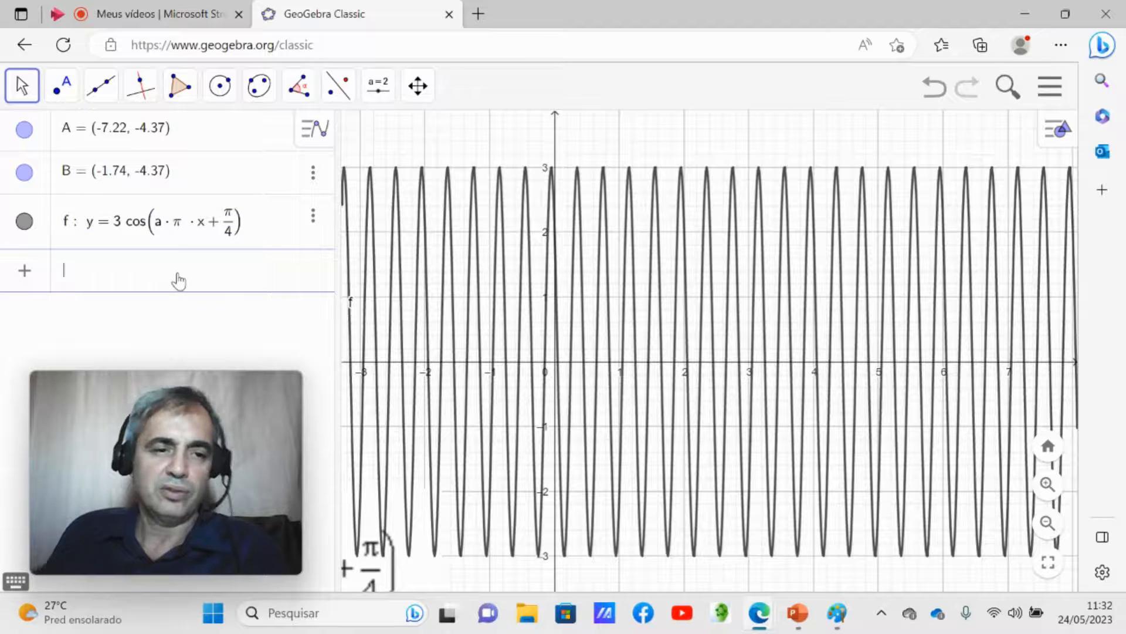
pyautogui.write('f: y = 3 cos(a·π ·x+π/4)')
pyautogui.press('Return')
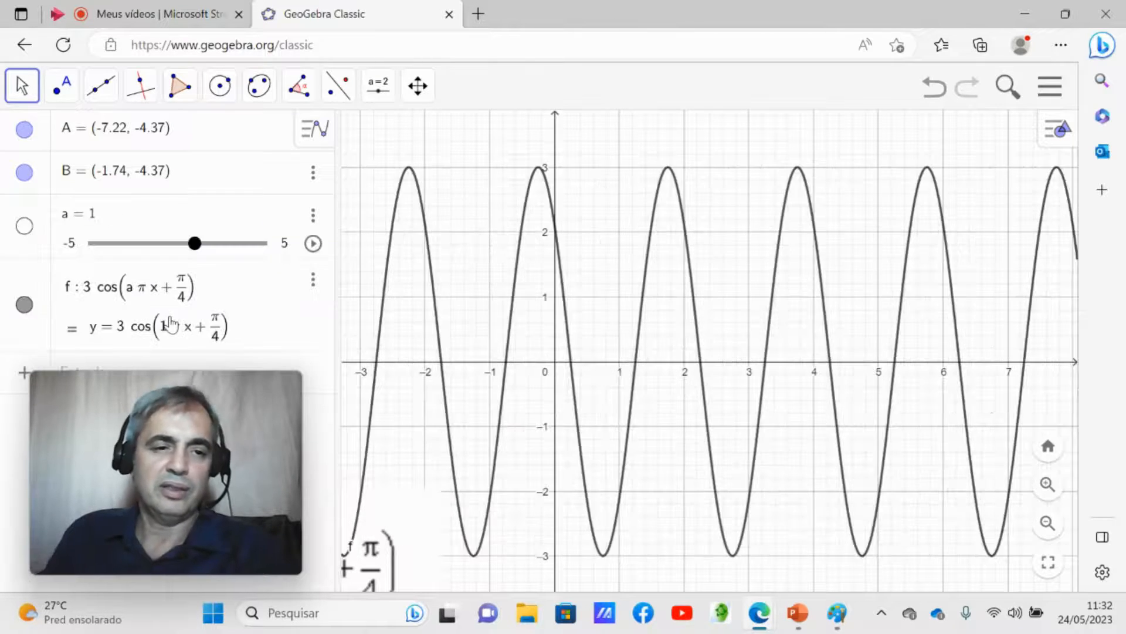
pyautogui.click(290, 386)
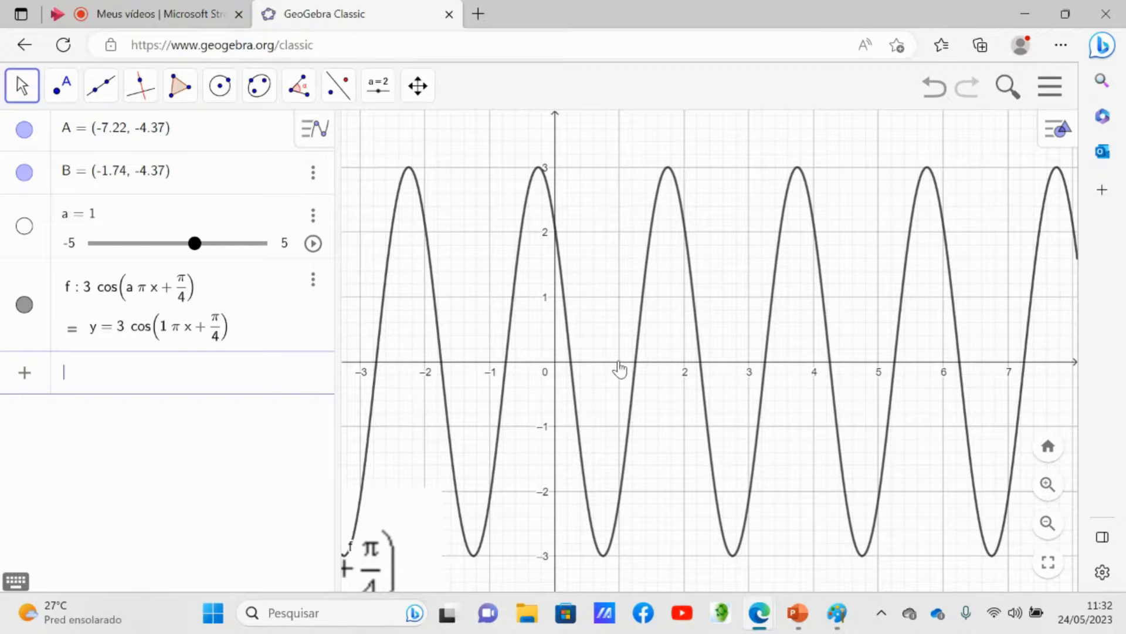
# Step: Animate the slider for parameter a and raise its animation speed to 3.5×
pyautogui.scroll(1, 426, 391)
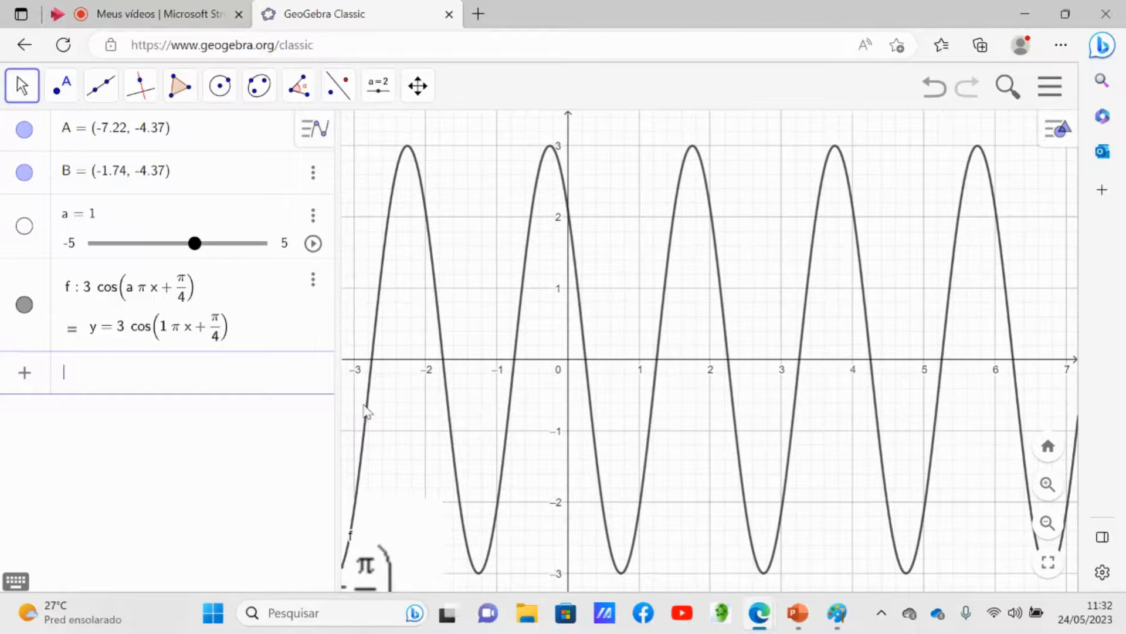
pyautogui.click(176, 333)
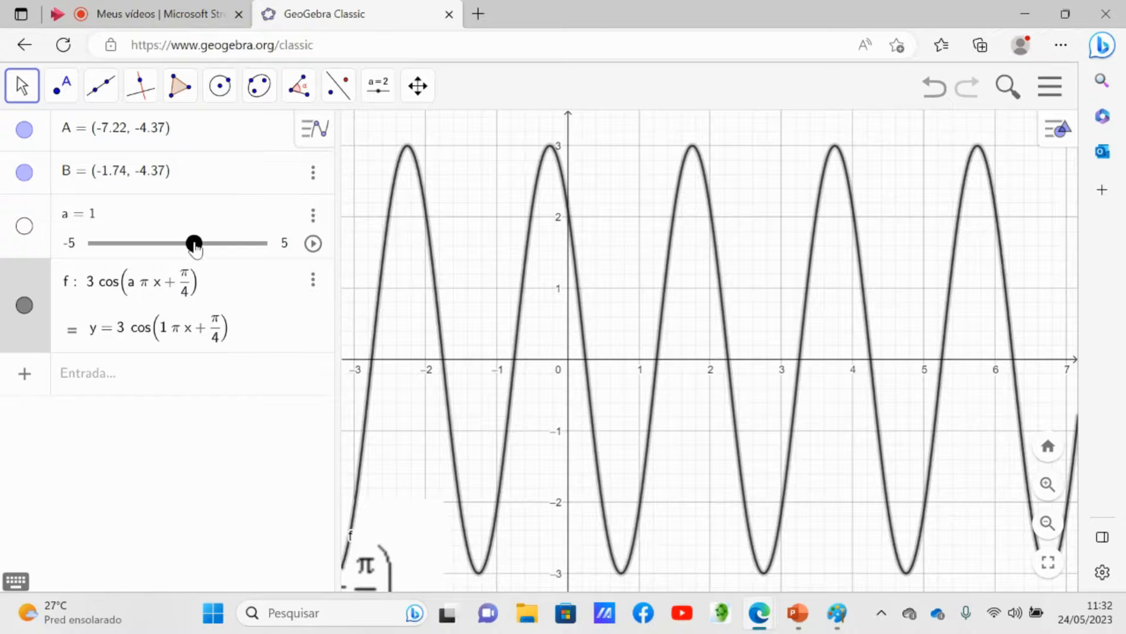
pyautogui.click(313, 243)
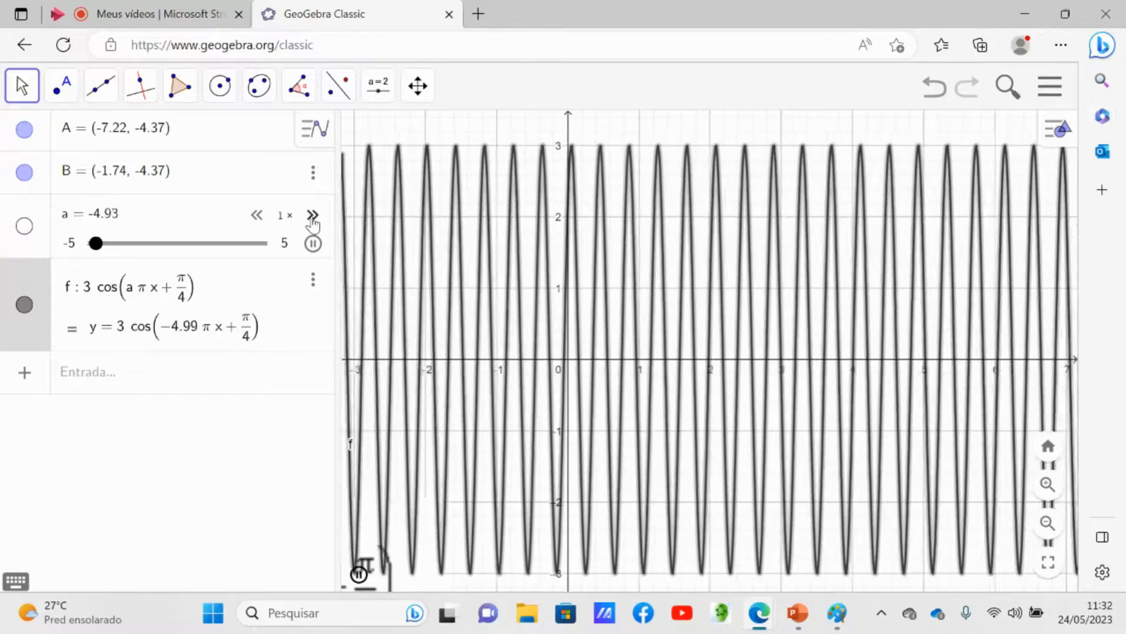
pyautogui.click(312, 216)
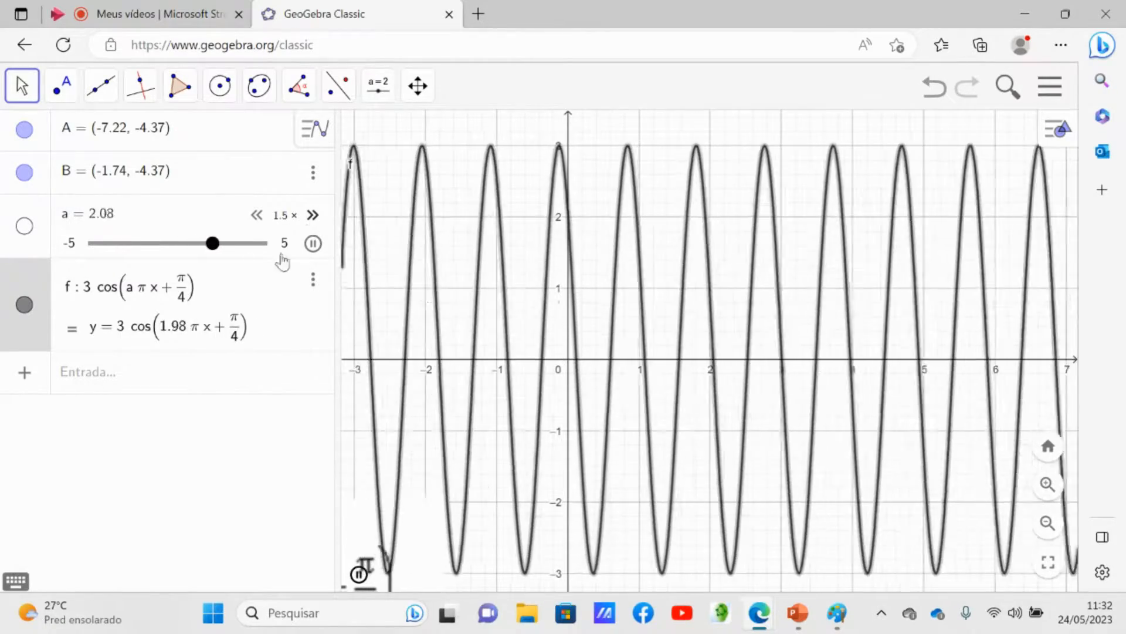
pyautogui.click(312, 215)
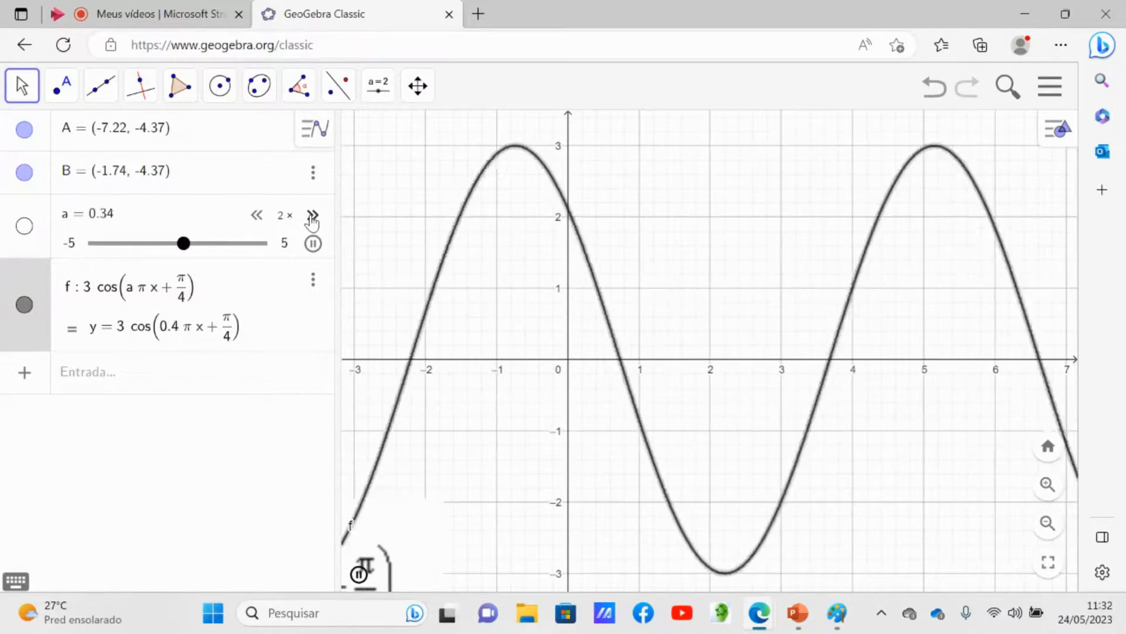
pyautogui.click(312, 216)
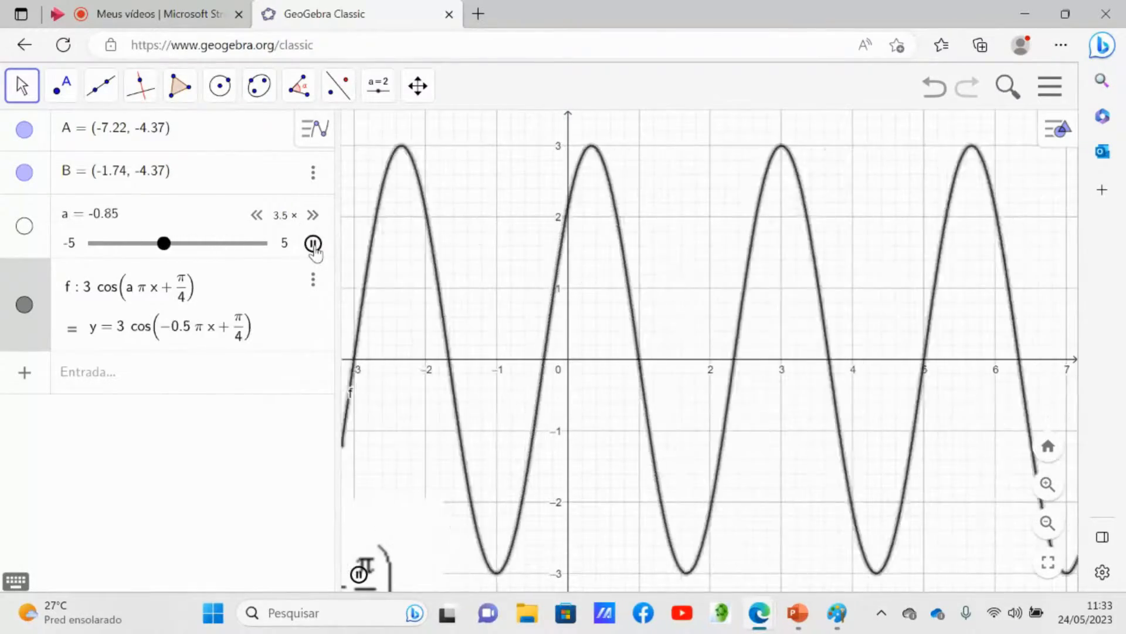
# Step: Pause slider a and redefine function f as y = b·cos(a·π·x + π/4), replacing the amplitude 3 with parameter b
pyautogui.click(314, 244)
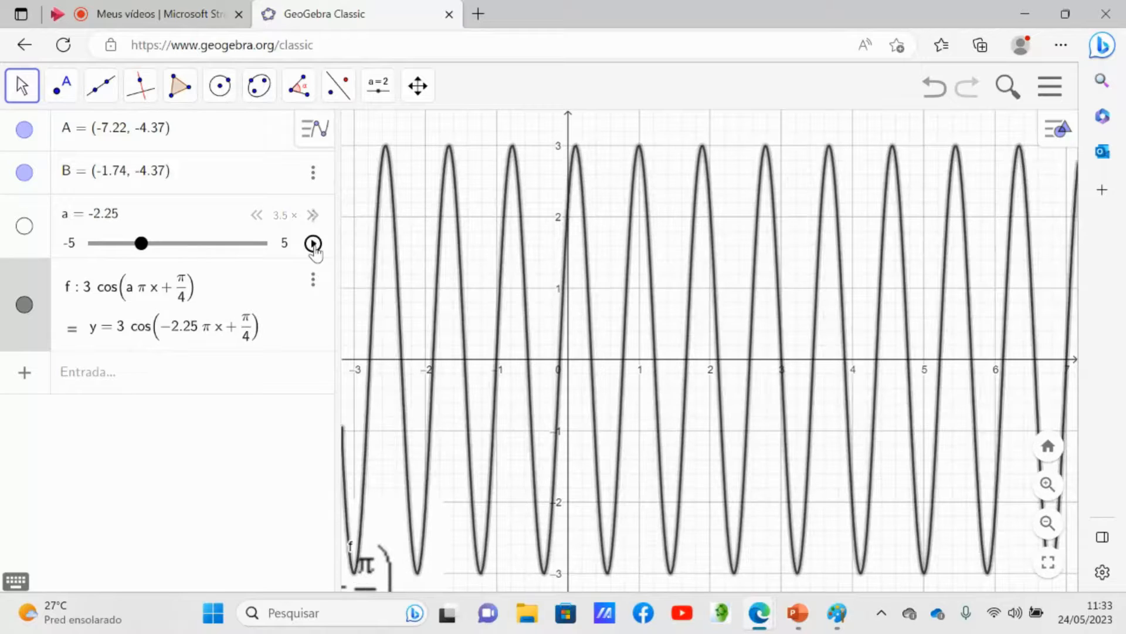
pyautogui.click(89, 292)
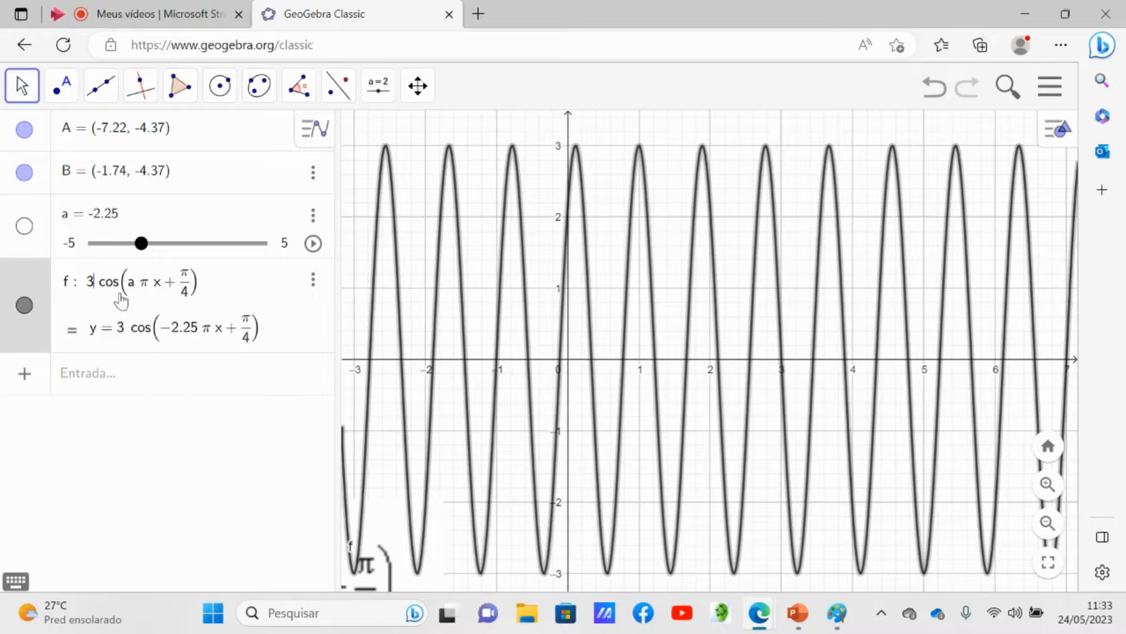
pyautogui.click(187, 380)
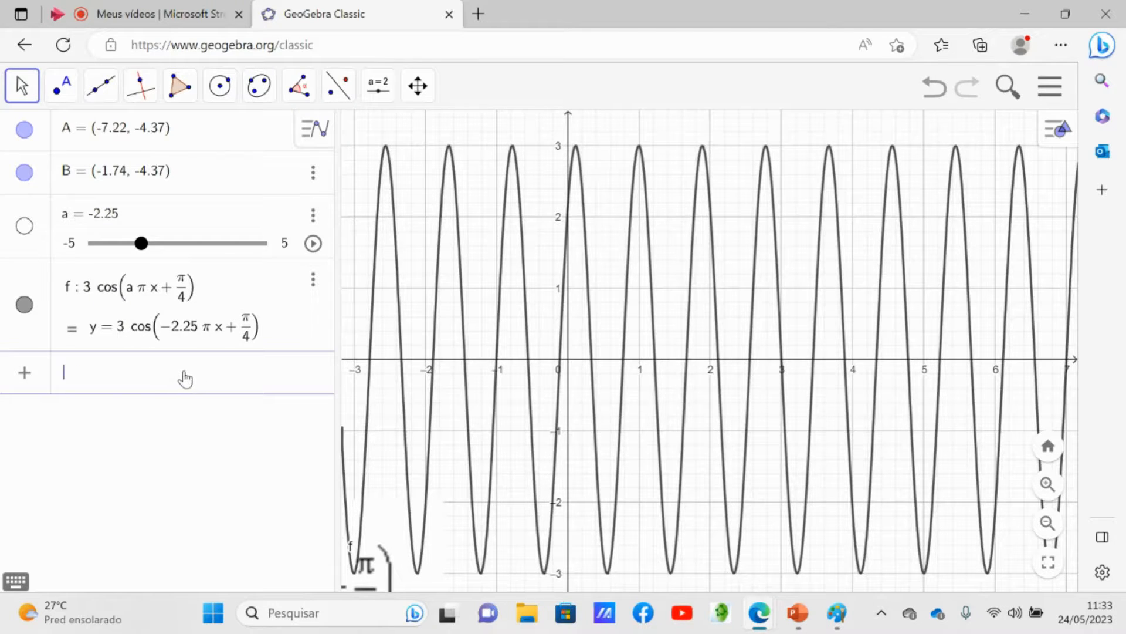
pyautogui.write('f: y = 3 cos(a · π x + π/4)')
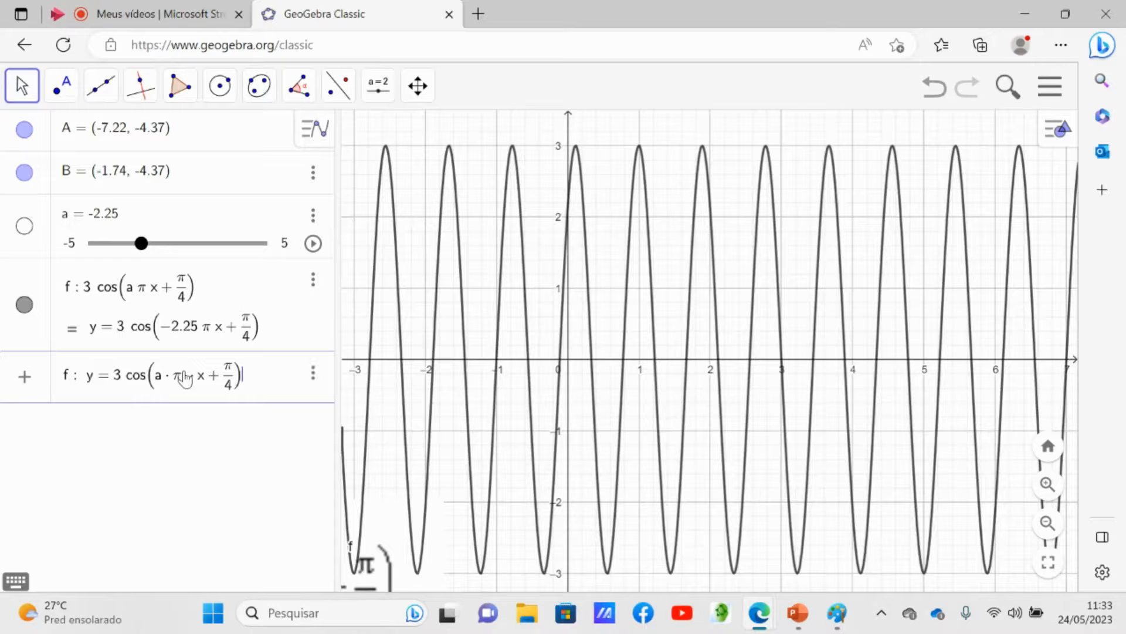
pyautogui.click(120, 379)
pyautogui.press('BackSpace')
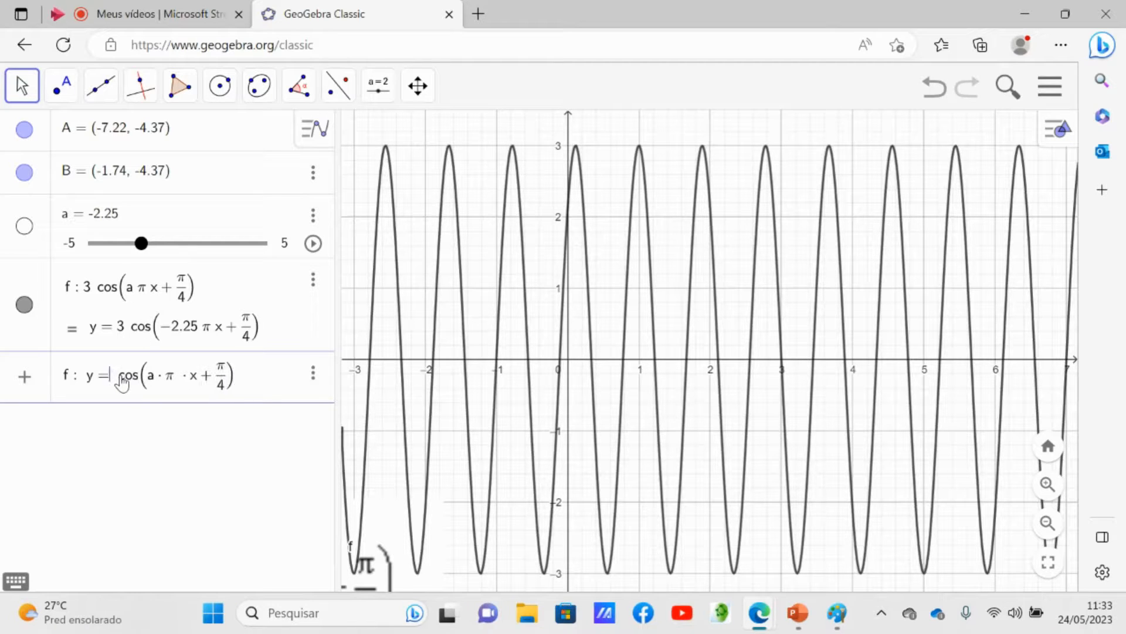
pyautogui.write('b')
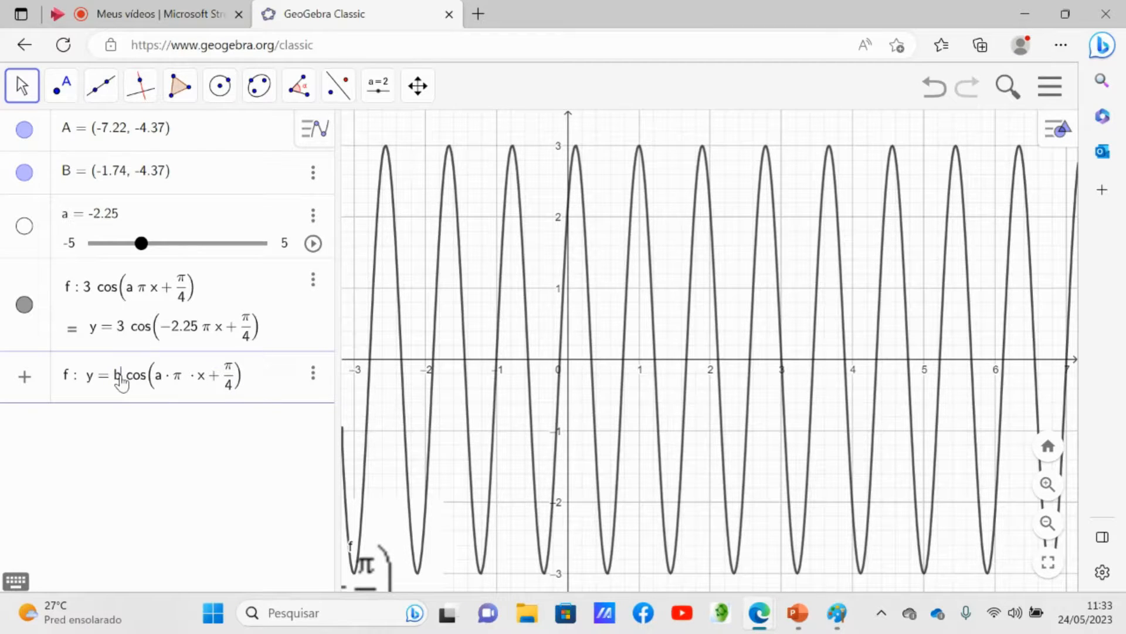
pyautogui.write('*')
pyautogui.press('Return')
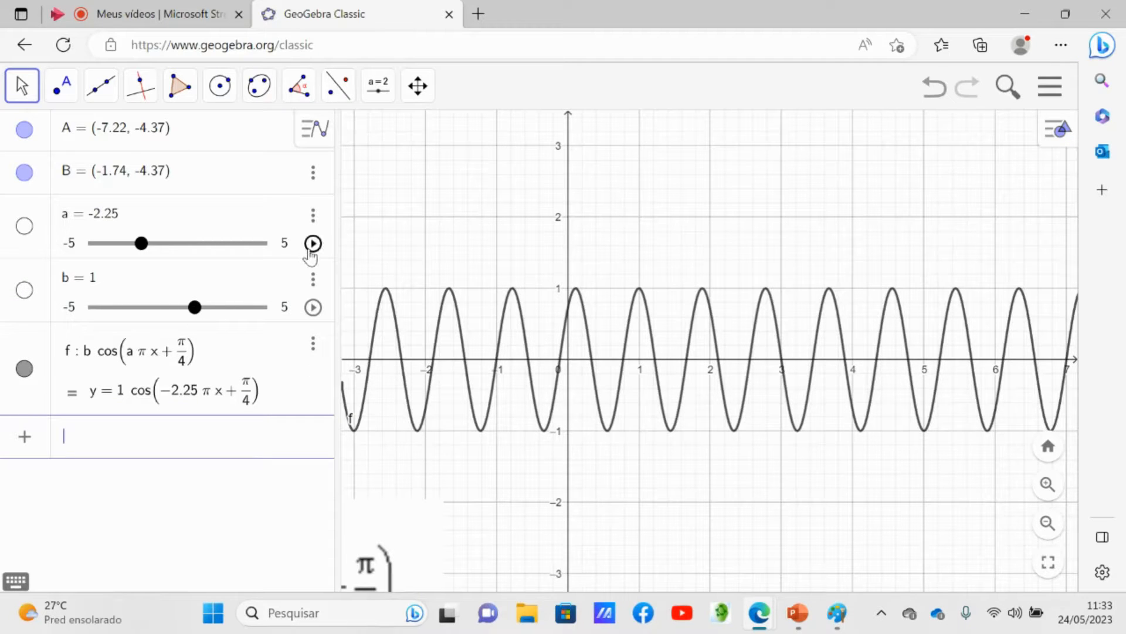
# Step: Set slider a to 0.1 and animate sliders b and a together, with a running at 3.5×
pyautogui.moveTo(143, 246); pyautogui.dragTo(181, 247)
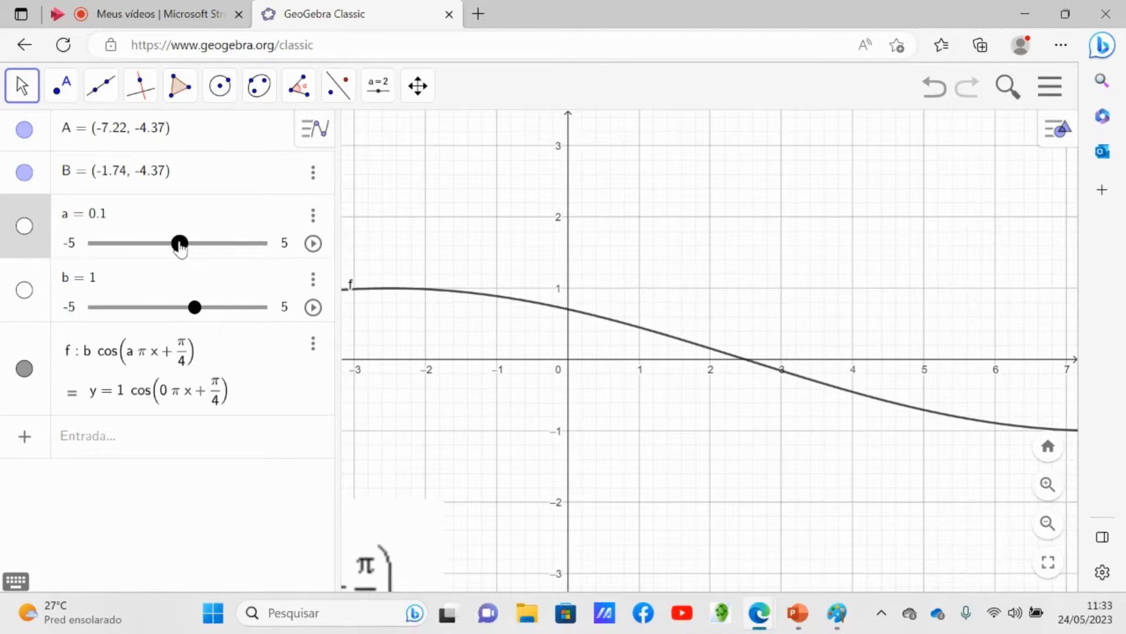
pyautogui.click(312, 308)
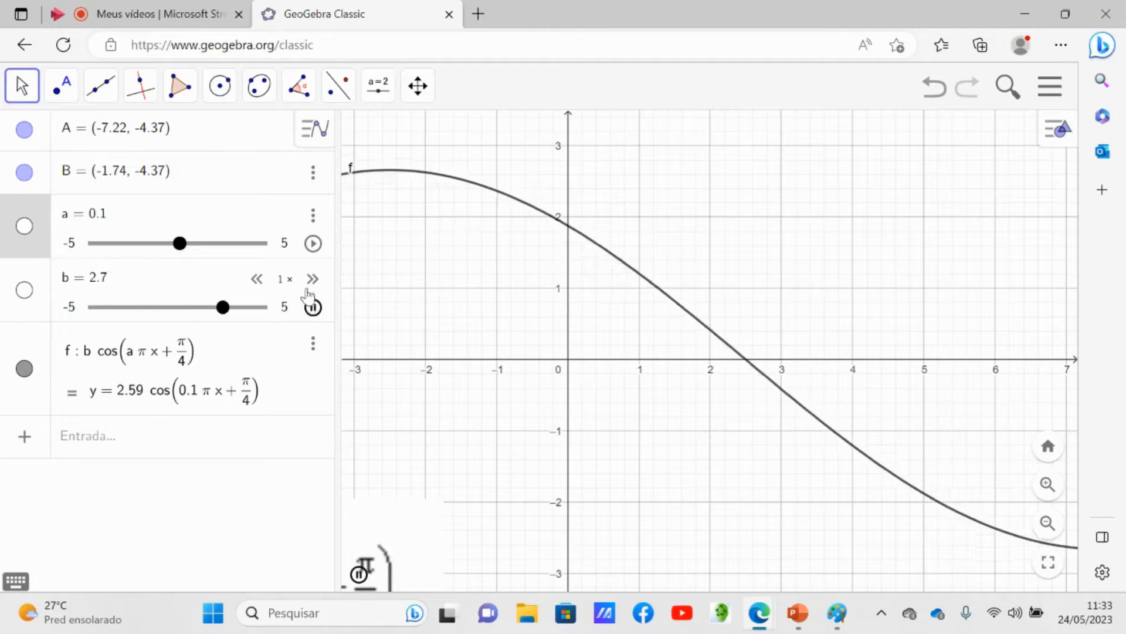
pyautogui.click(312, 244)
pyautogui.click(312, 215)
pyautogui.click(312, 215)
pyautogui.click(312, 215)
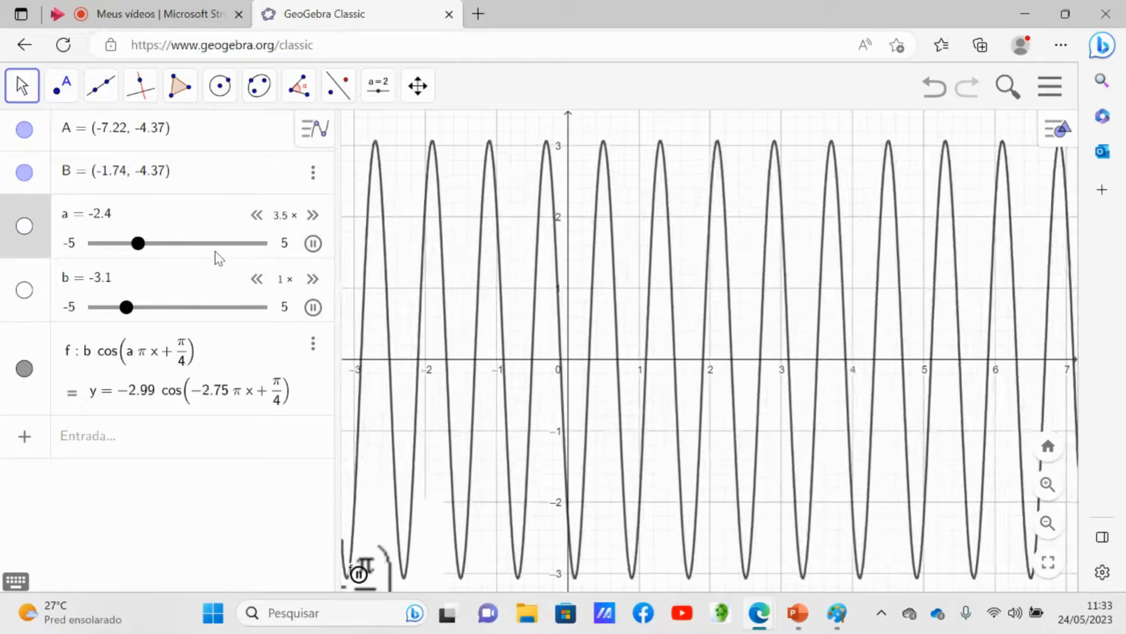
# Step: Raise slider b's animation speed to 6× with slider a paused, and restart slider a's animation
pyautogui.click(312, 243)
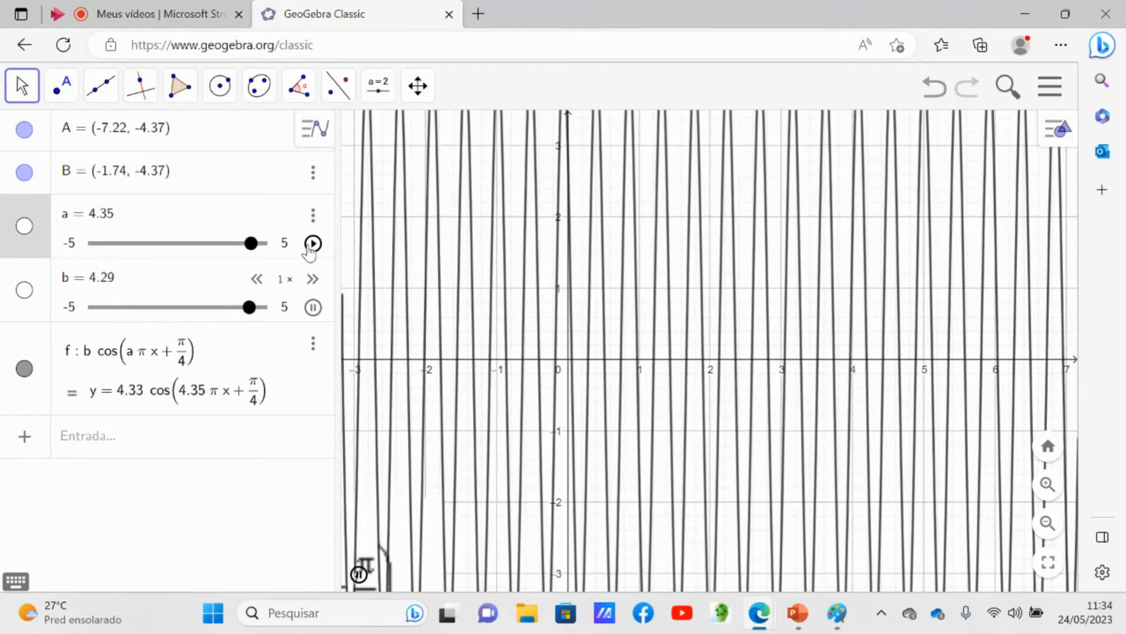
pyautogui.click(311, 279)
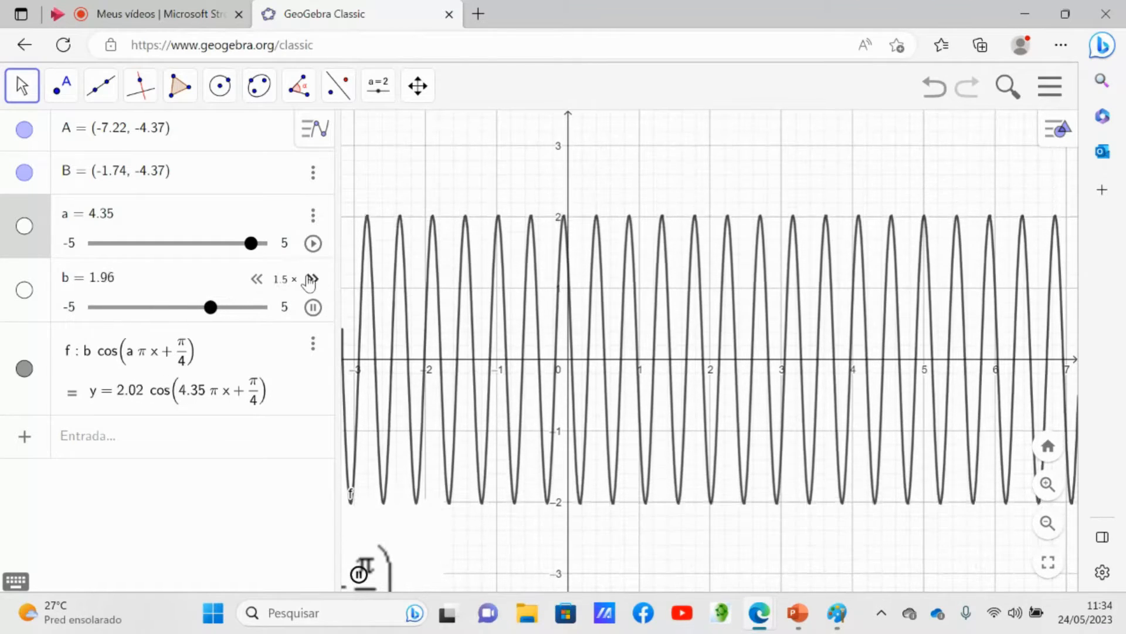
pyautogui.click(311, 280)
pyautogui.click(310, 280)
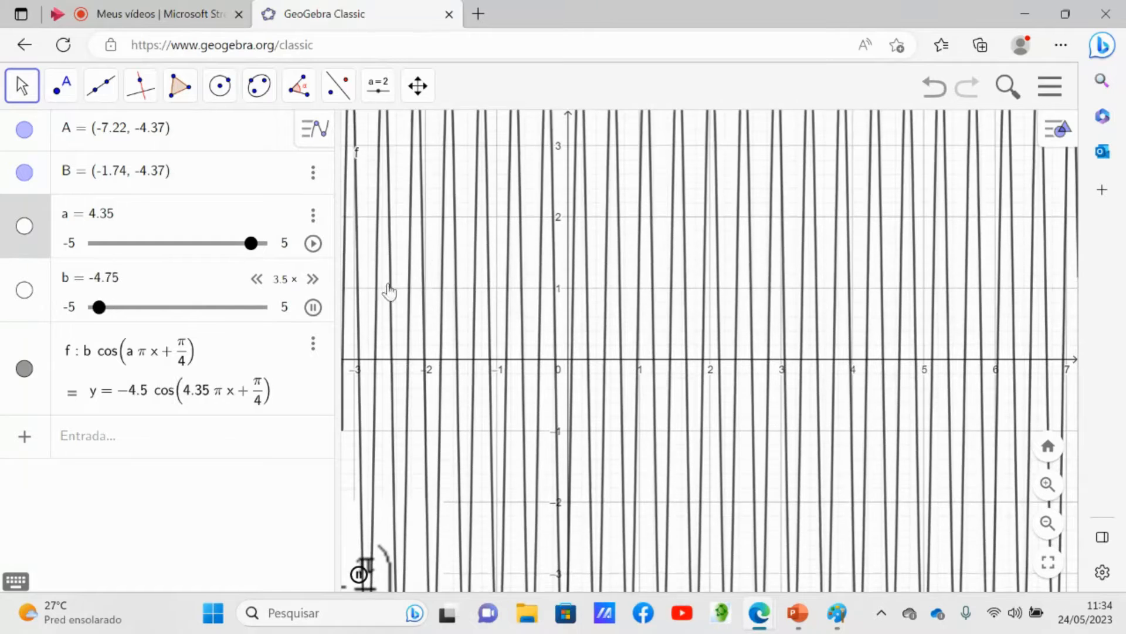
pyautogui.click(312, 280)
pyautogui.click(312, 280)
pyautogui.click(313, 280)
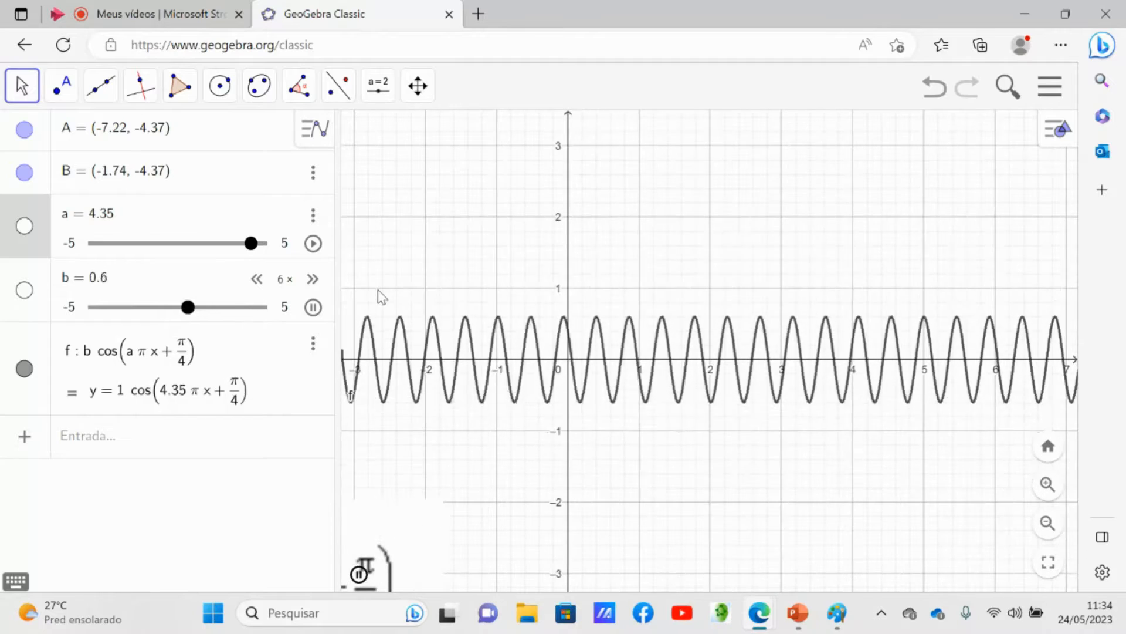
pyautogui.click(312, 243)
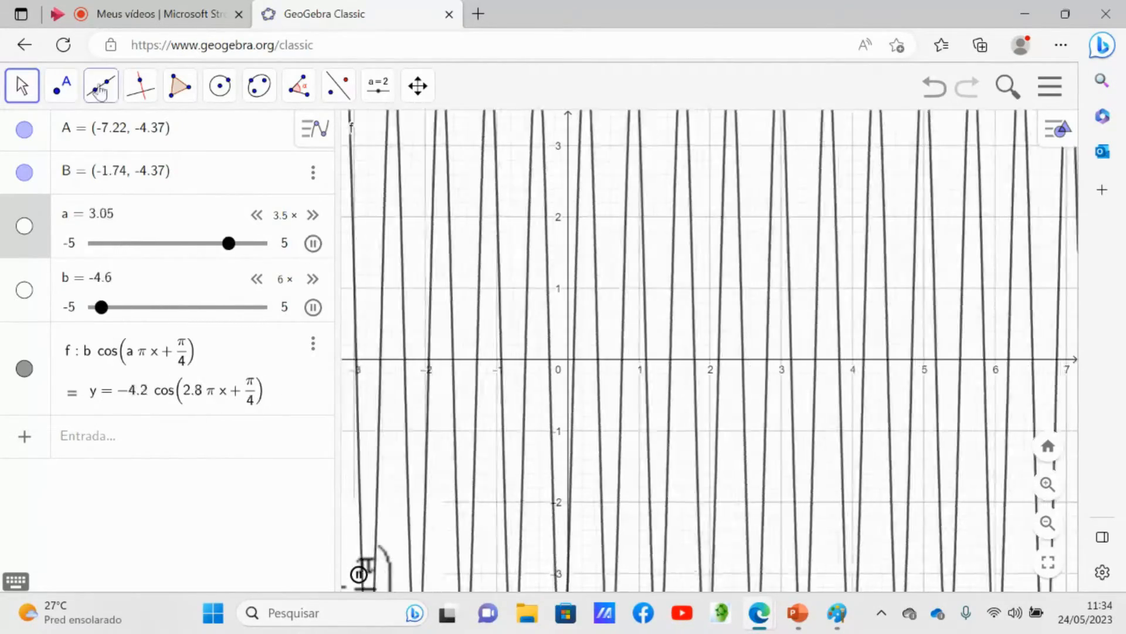
pyautogui.click(135, 13)
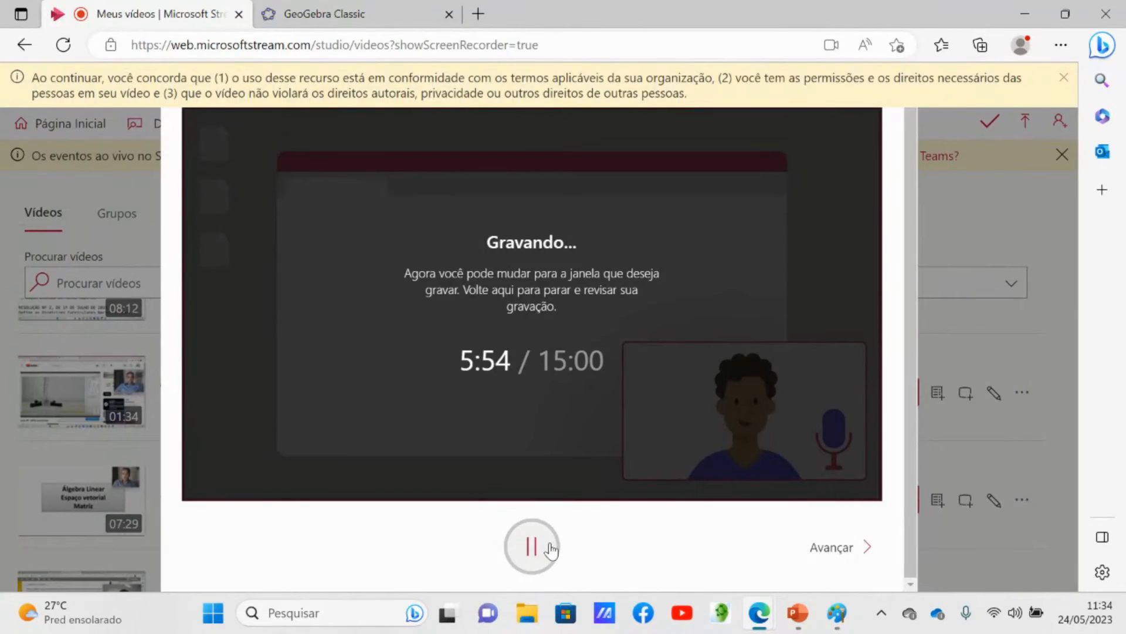